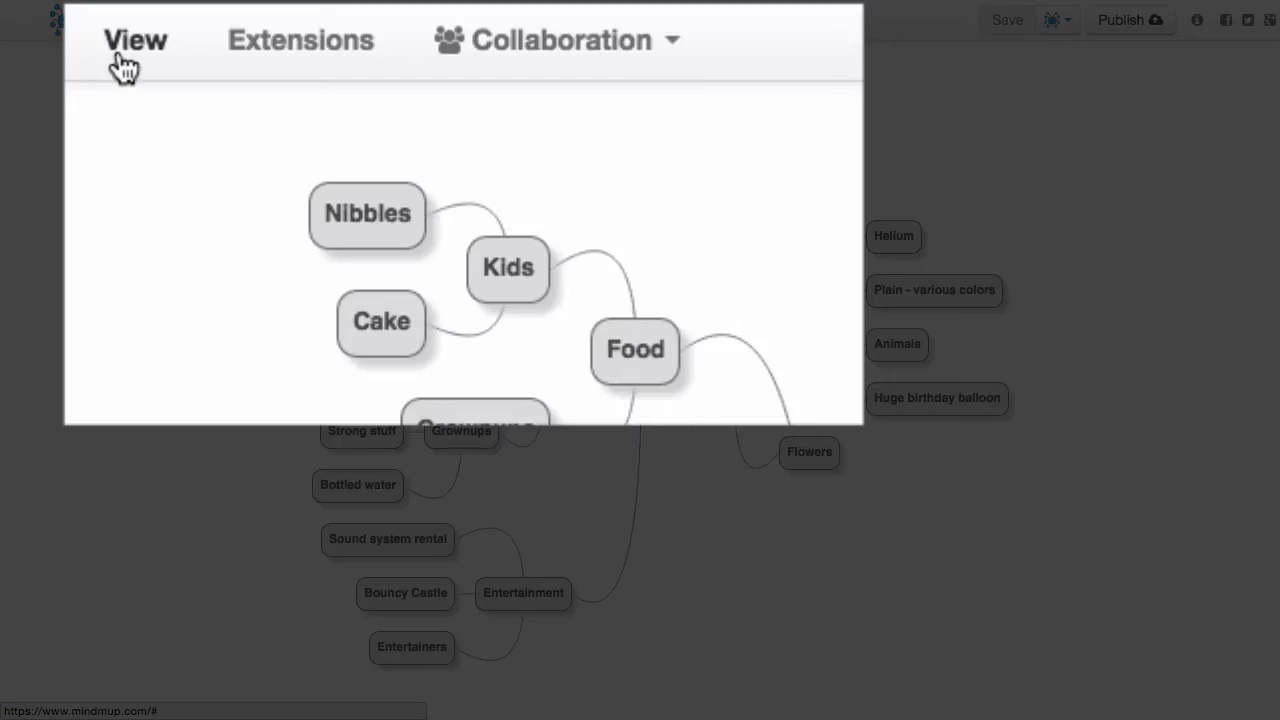
Show the Measurements side pane for the Birthday party mind map
{"action": "left_click", "coordinate": [292, 27]}
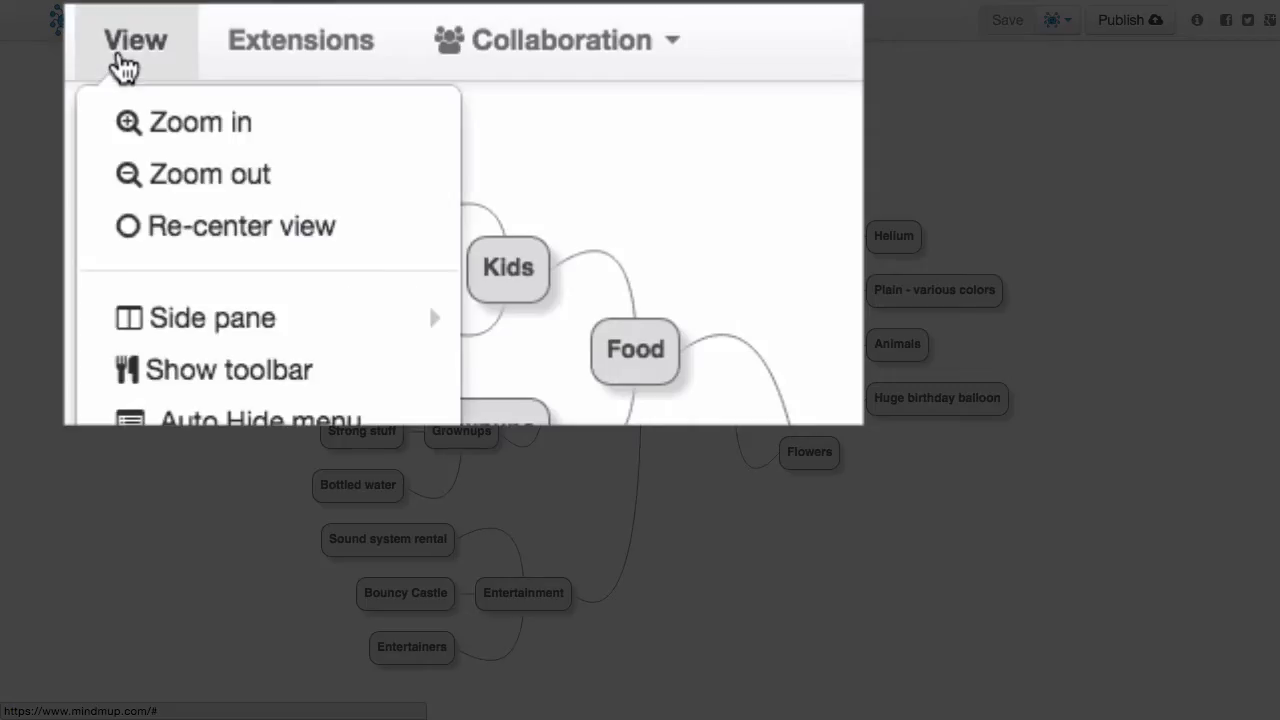
{"action": "mouse_move", "coordinate": [163, 320]}
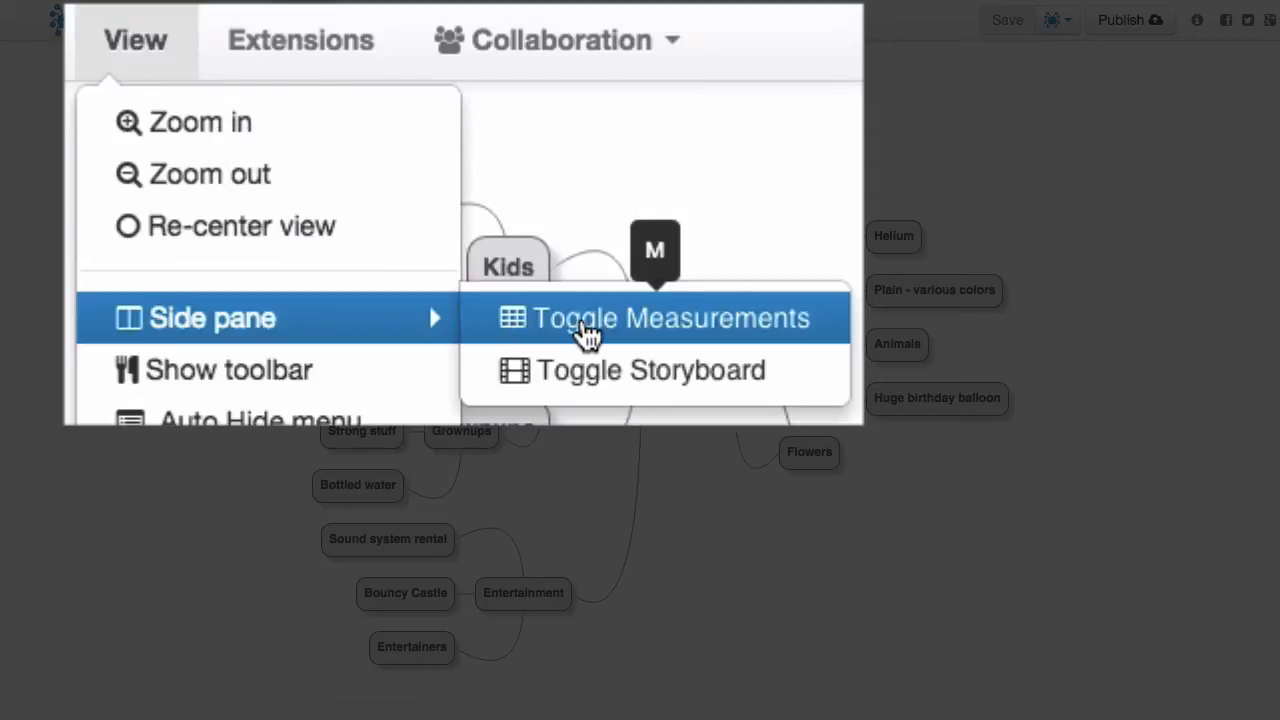
{"action": "left_click", "coordinate": [584, 325]}
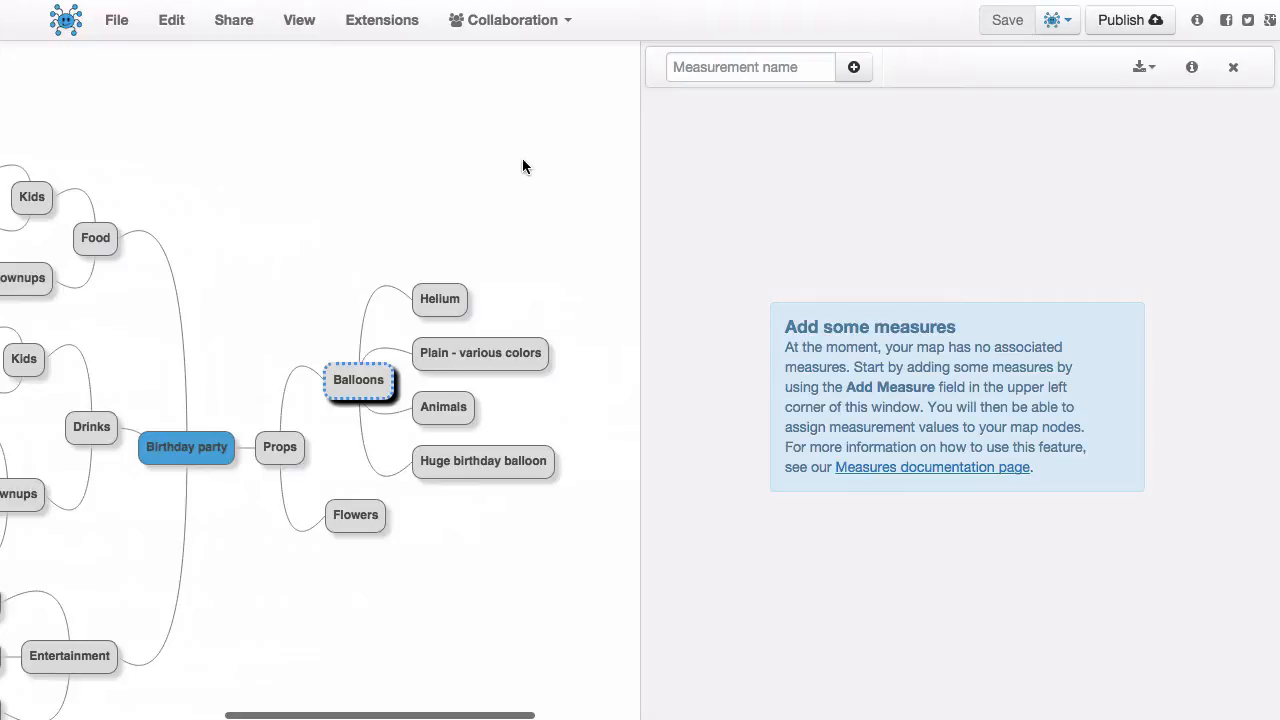
Switch the side pane layout to a row split and return it to a column split
{"action": "left_click", "coordinate": [301, 24]}
{"action": "mouse_move", "coordinate": [140, 305]}
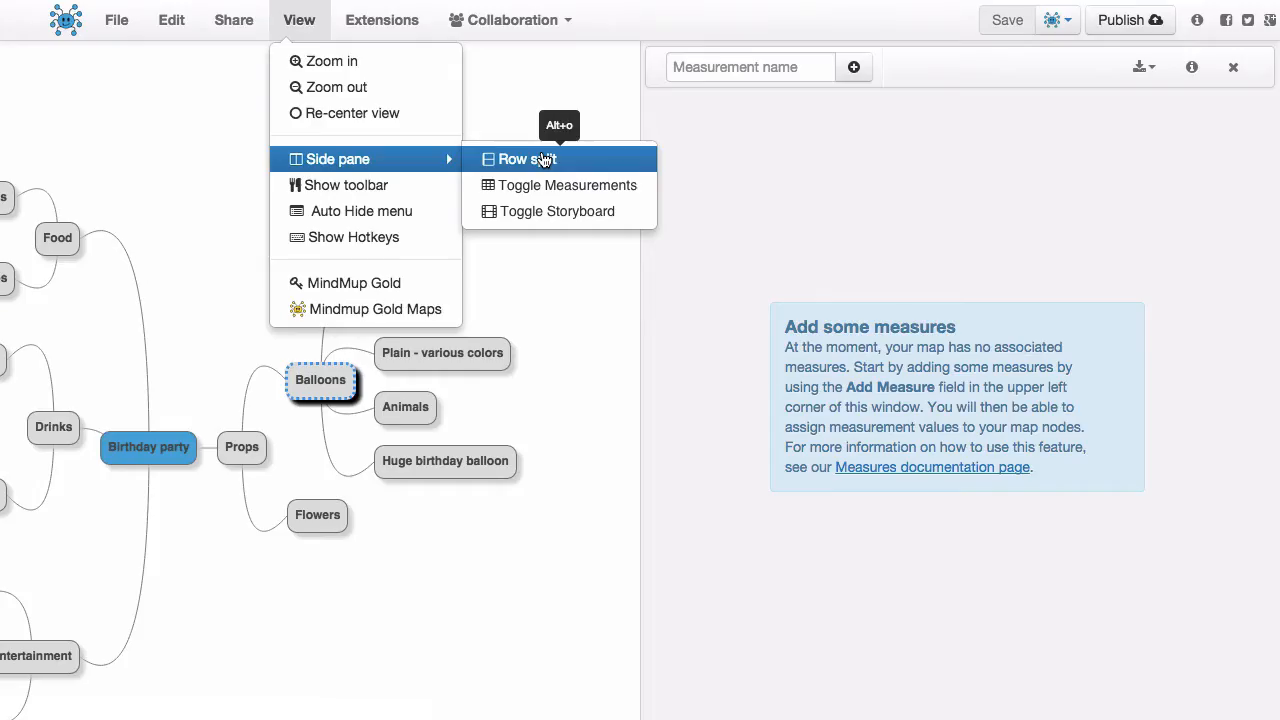
{"action": "left_click", "coordinate": [630, 312]}
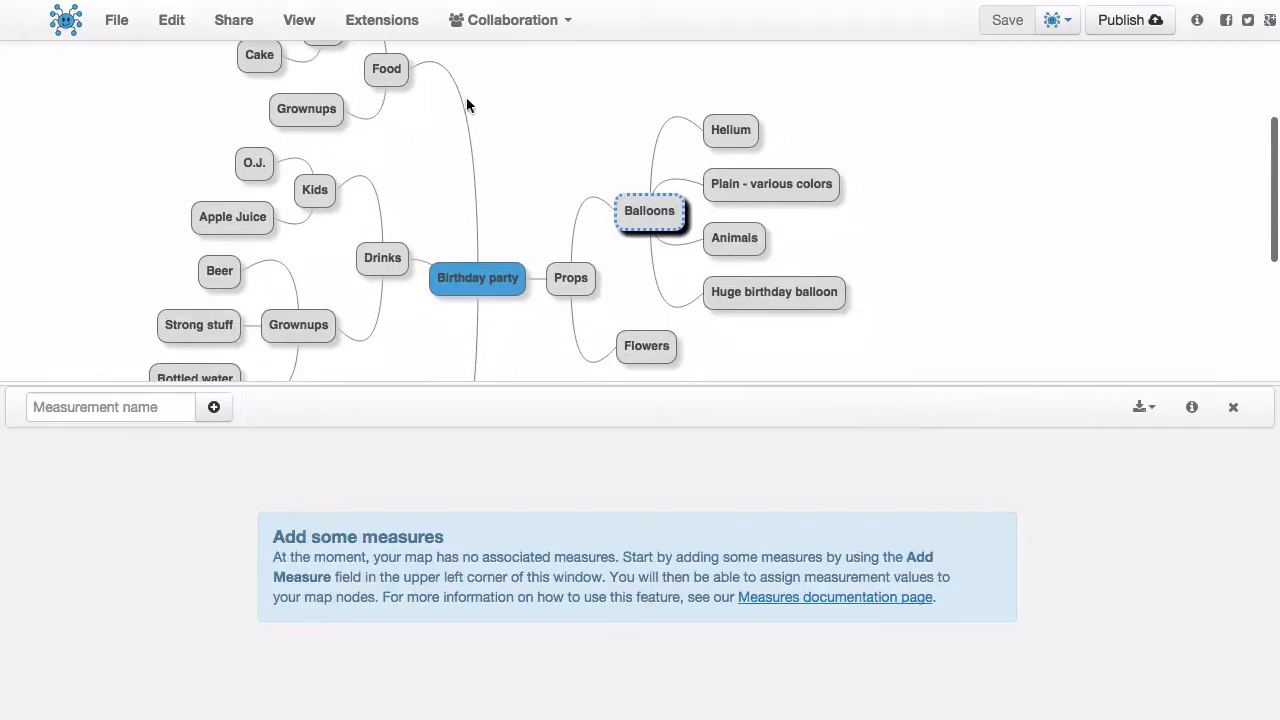
{"action": "left_click", "coordinate": [300, 20]}
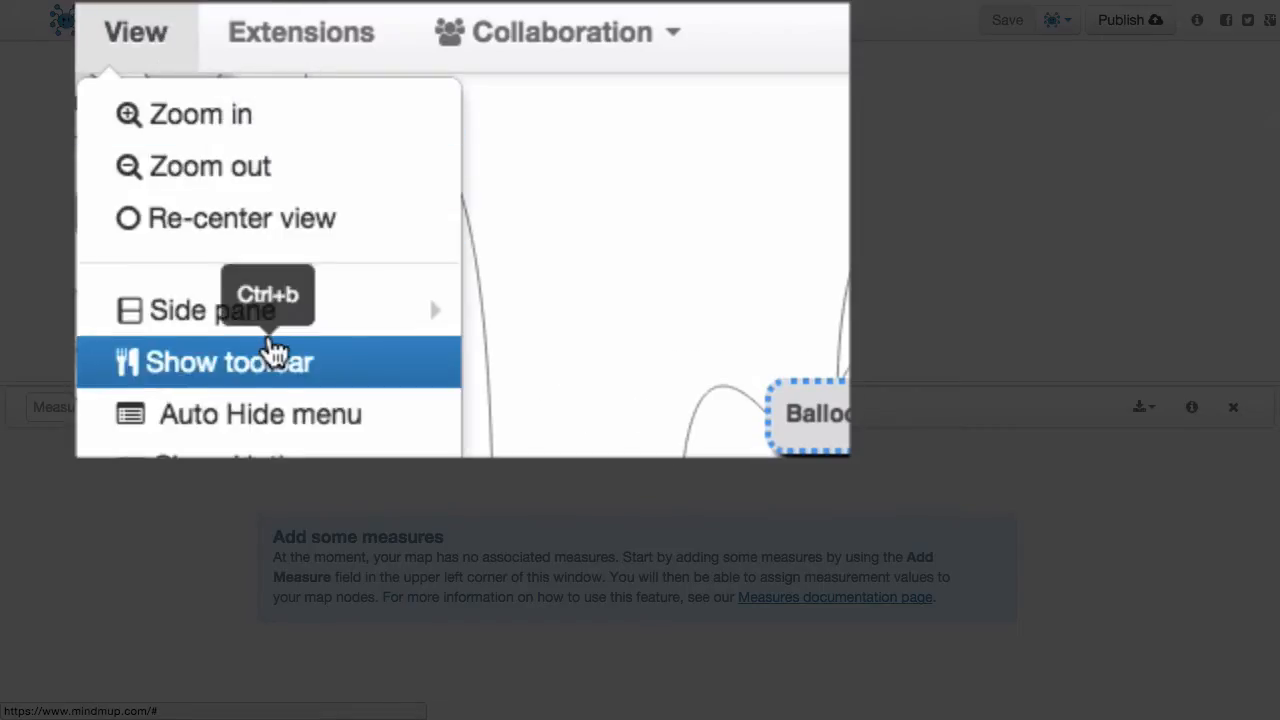
{"action": "mouse_move", "coordinate": [277, 324]}
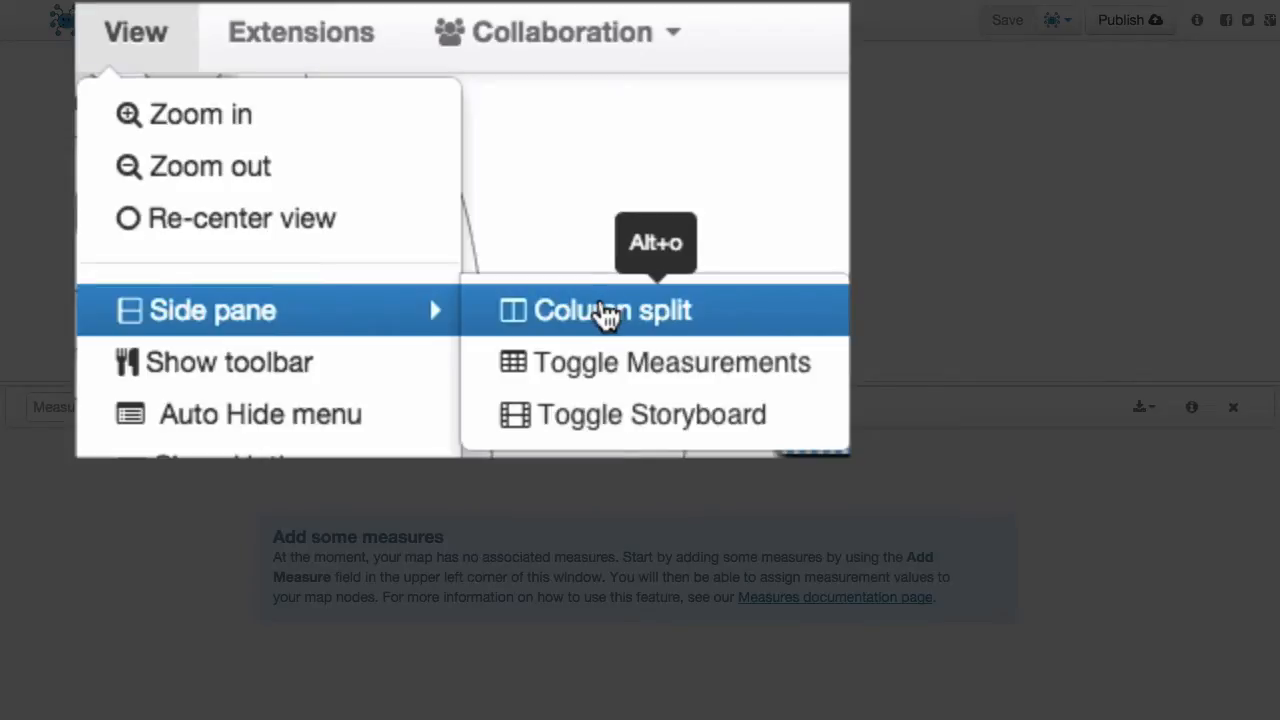
{"action": "left_click", "coordinate": [610, 310]}
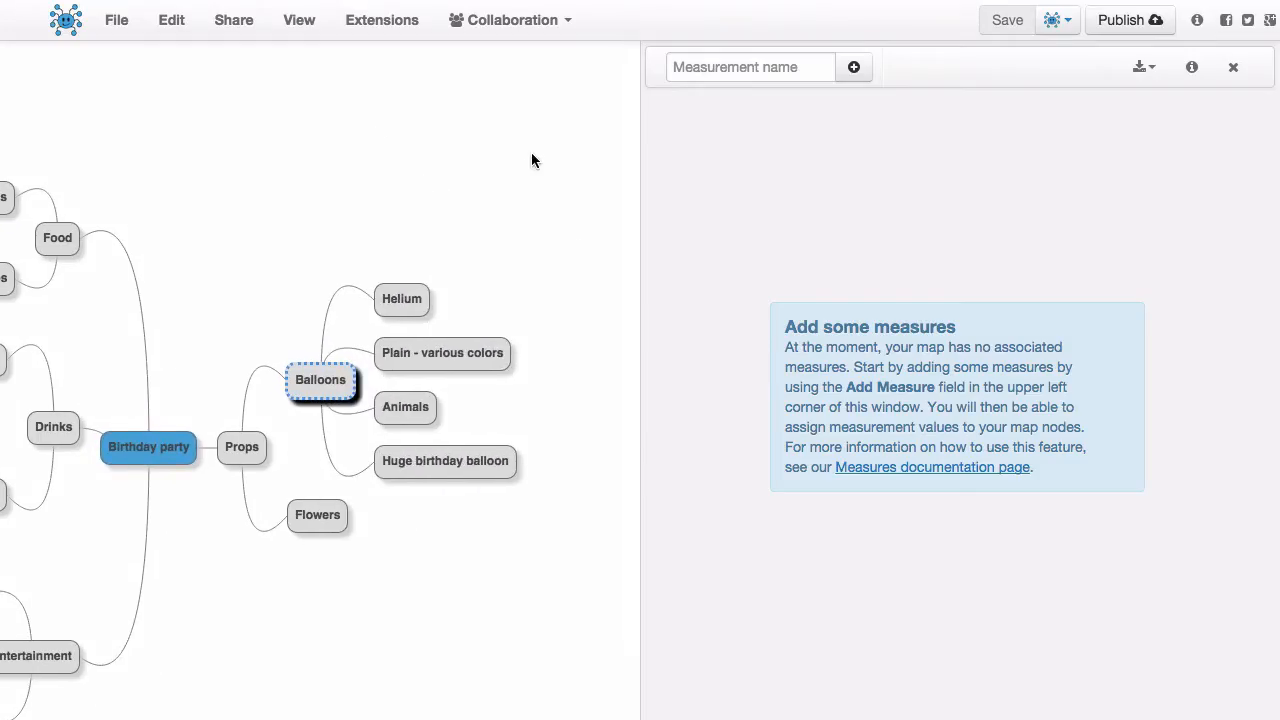
Select the Helium node under Balloons and add a measure named Estimated Cost
{"action": "key", "text": "m"}
{"action": "left_click", "coordinate": [400, 310]}
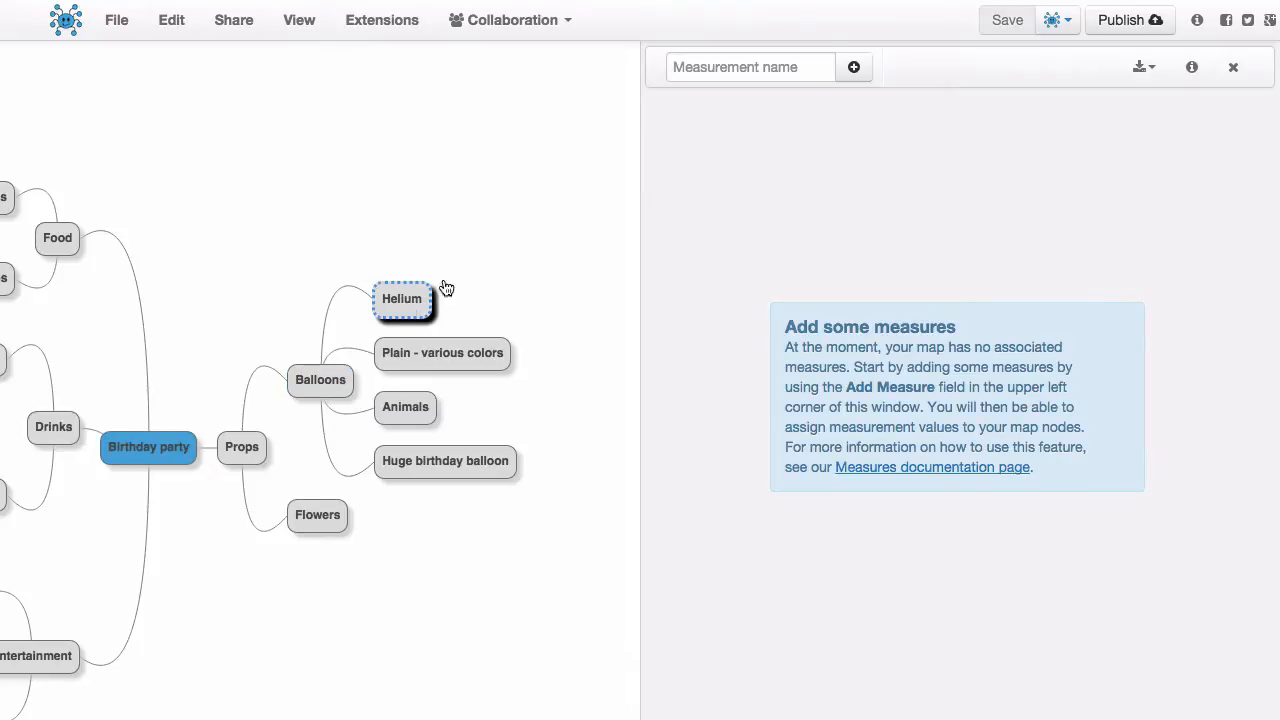
{"action": "left_click", "coordinate": [717, 66]}
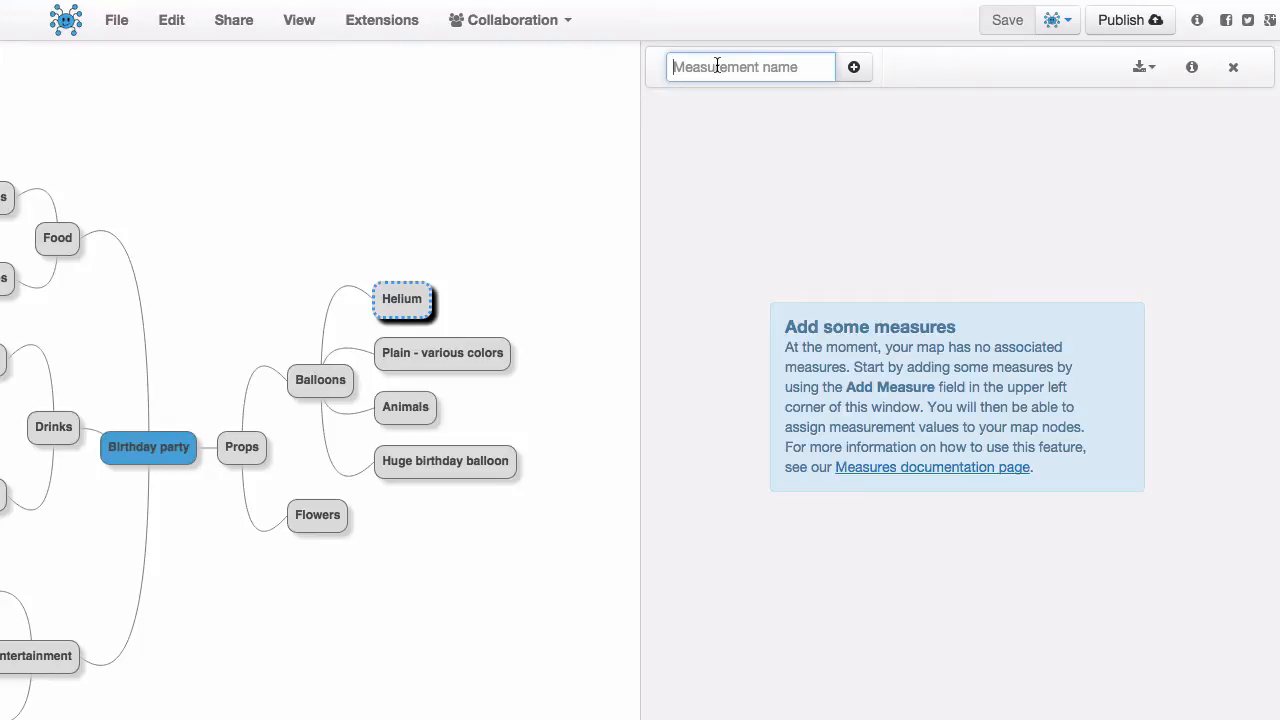
{"action": "type", "text": "Estima"}
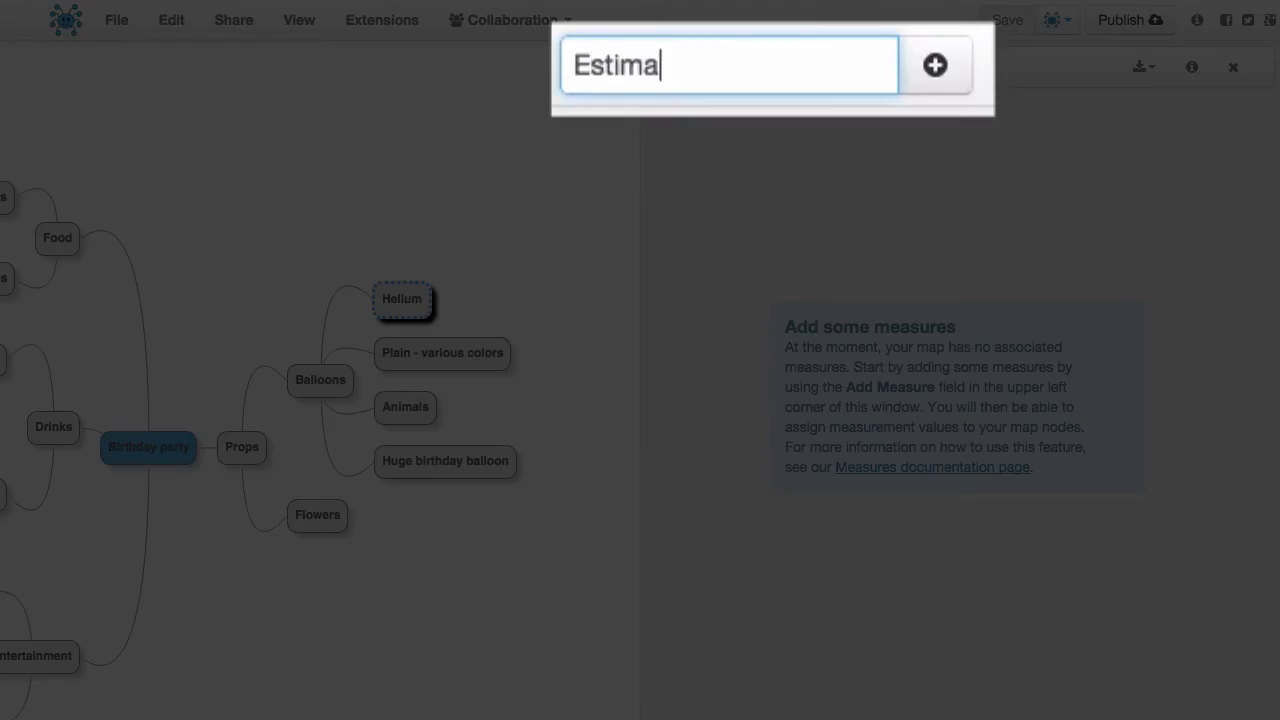
{"action": "type", "text": "ted Cost"}
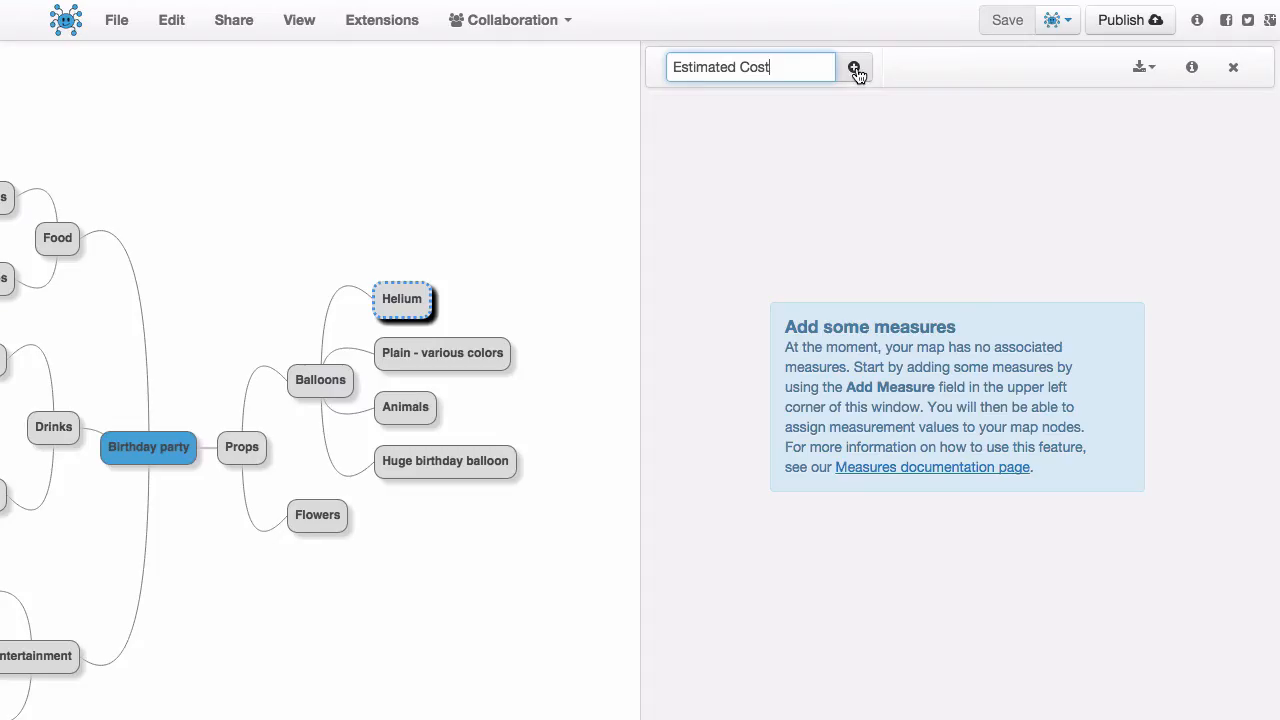
{"action": "left_click", "coordinate": [854, 67]}
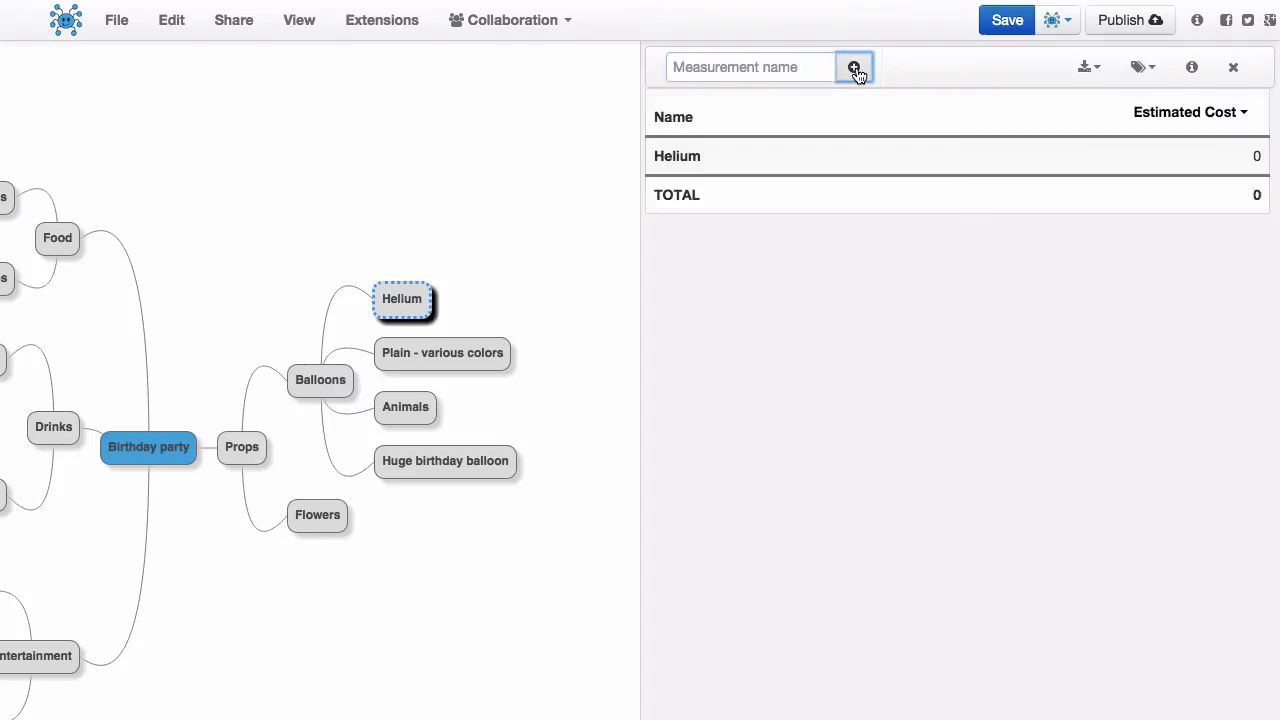
Add a second measure named Actual Cost to the measurements table
{"action": "left_click", "coordinate": [791, 67]}
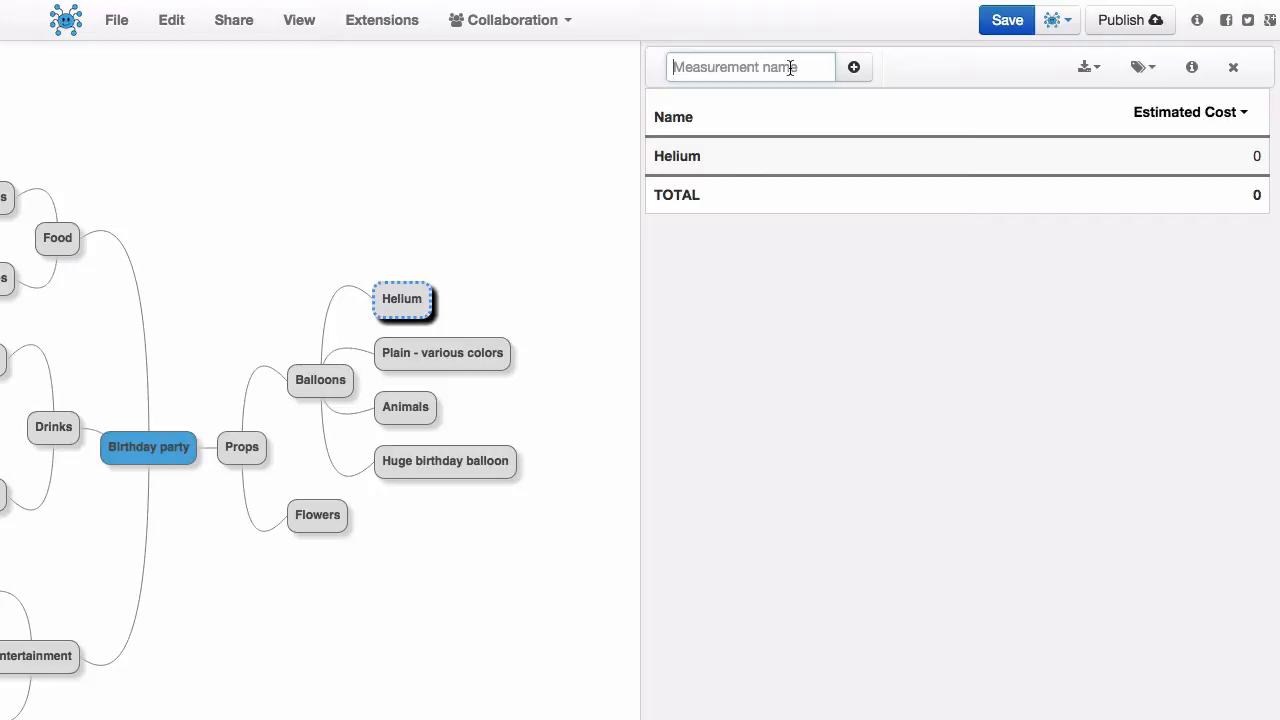
{"action": "type", "text": "Actual Cost"}
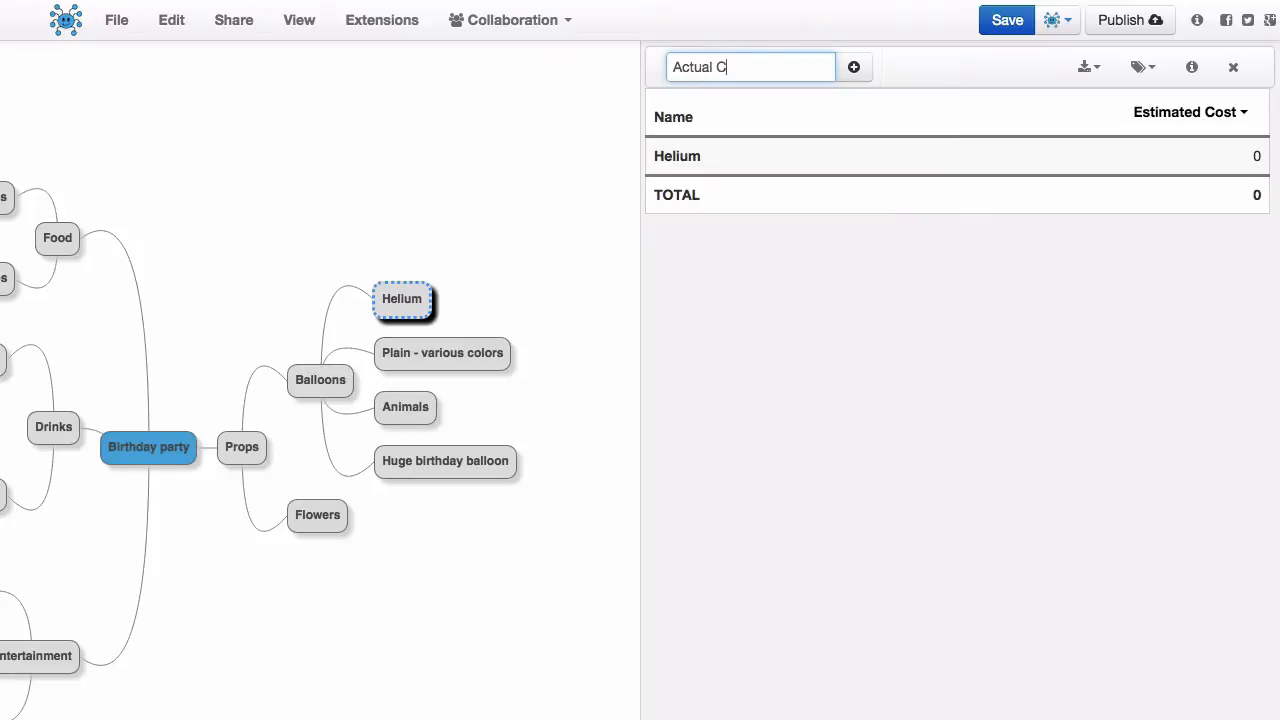
{"action": "left_click", "coordinate": [855, 69]}
Add an Importance measure to the table and remove that measure again
{"action": "left_click", "coordinate": [772, 69]}
{"action": "type", "text": "Im"}
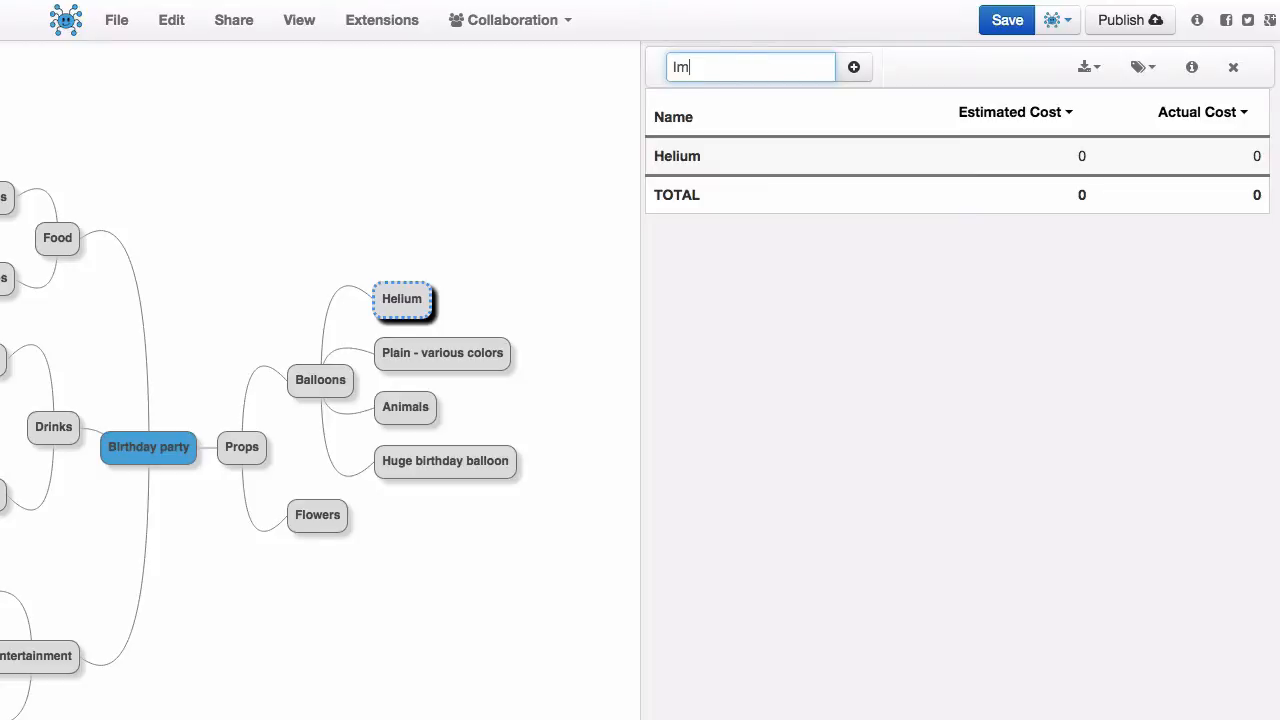
{"action": "type", "text": "portance"}
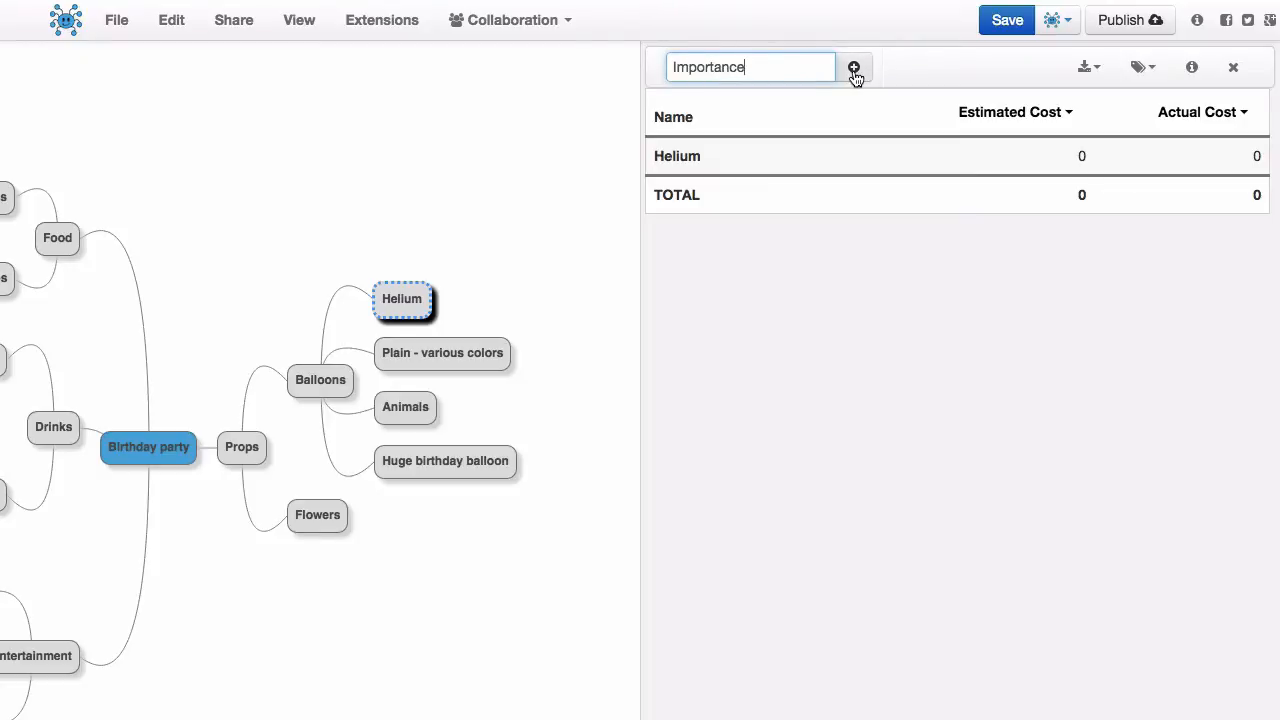
{"action": "left_click", "coordinate": [855, 70]}
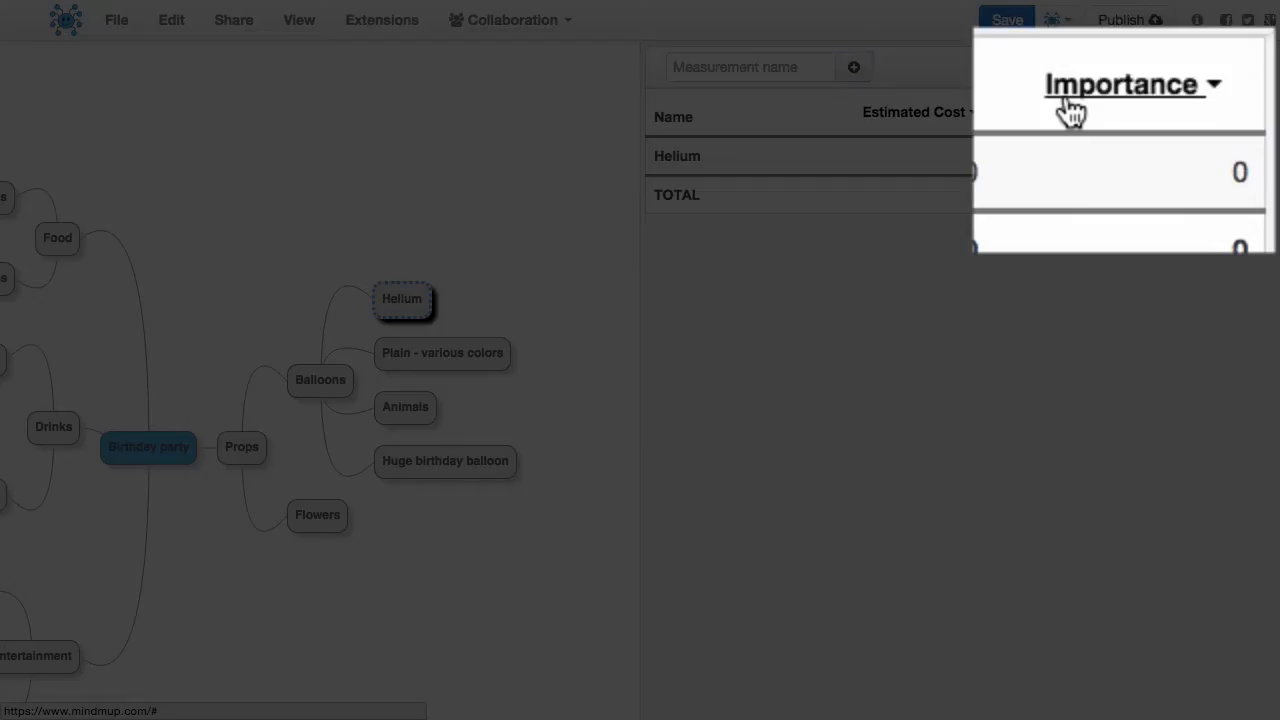
{"action": "left_click", "coordinate": [1200, 113]}
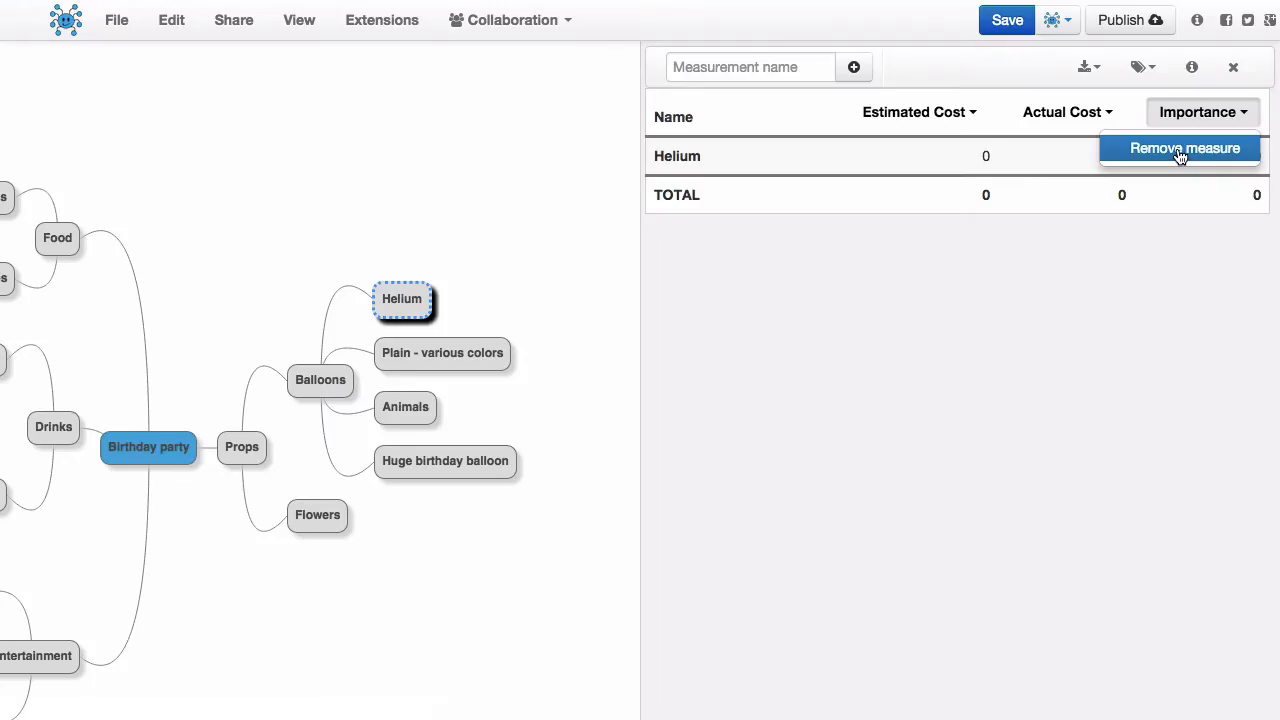
{"action": "left_click", "coordinate": [1180, 157]}
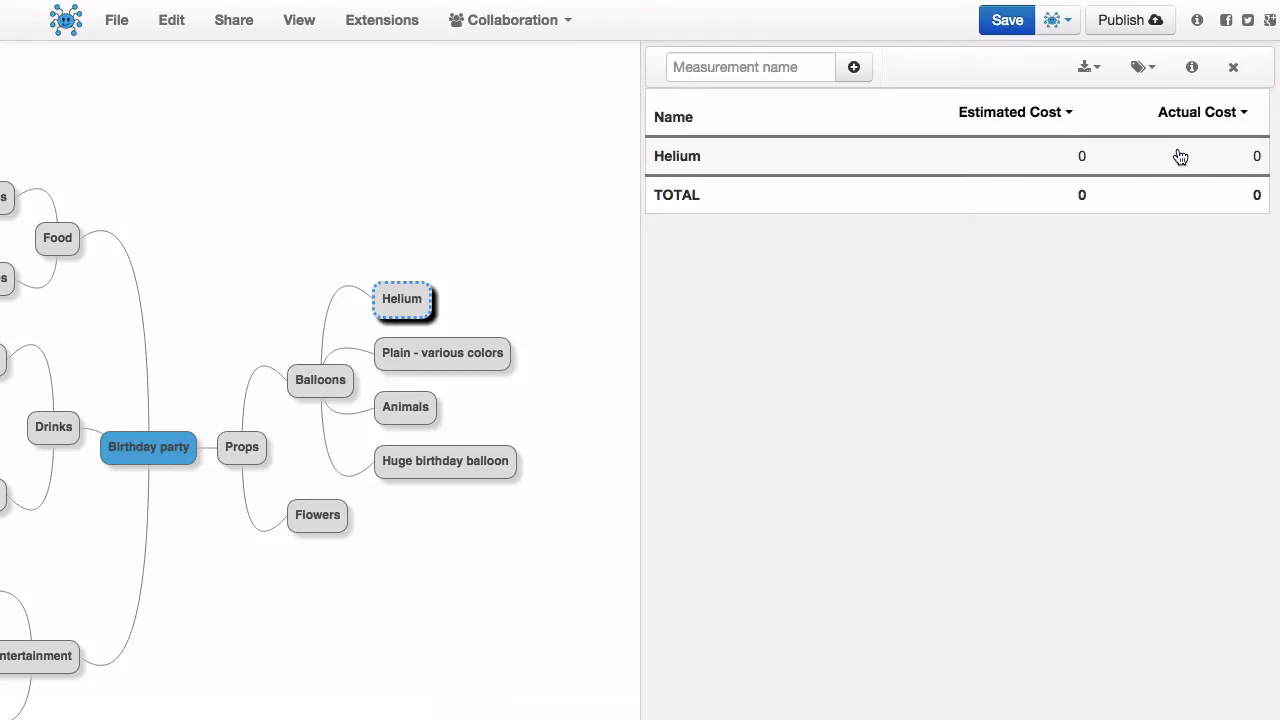
Set Helium's Estimated Cost to 30 and its Actual Cost to 40
{"action": "left_click", "coordinate": [1084, 160]}
{"action": "type", "text": "30"}
{"action": "key", "text": "Return"}
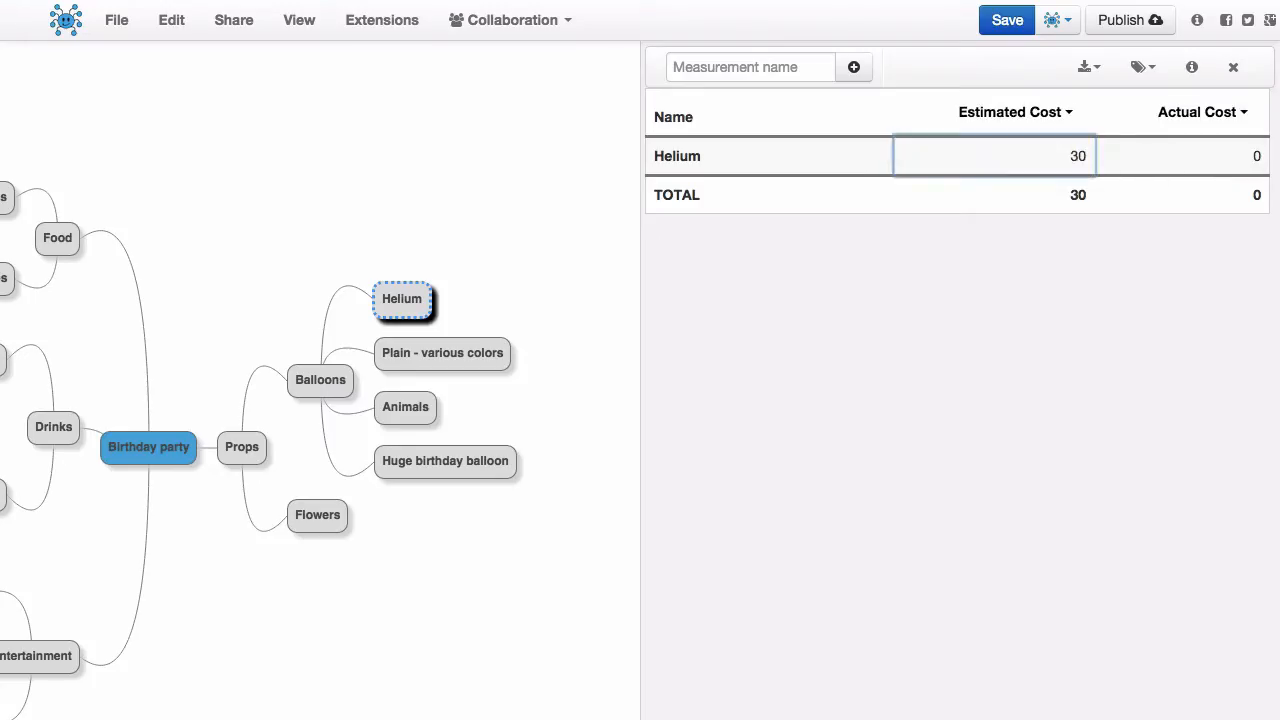
{"action": "key", "text": "Tab"}
{"action": "type", "text": "40"}
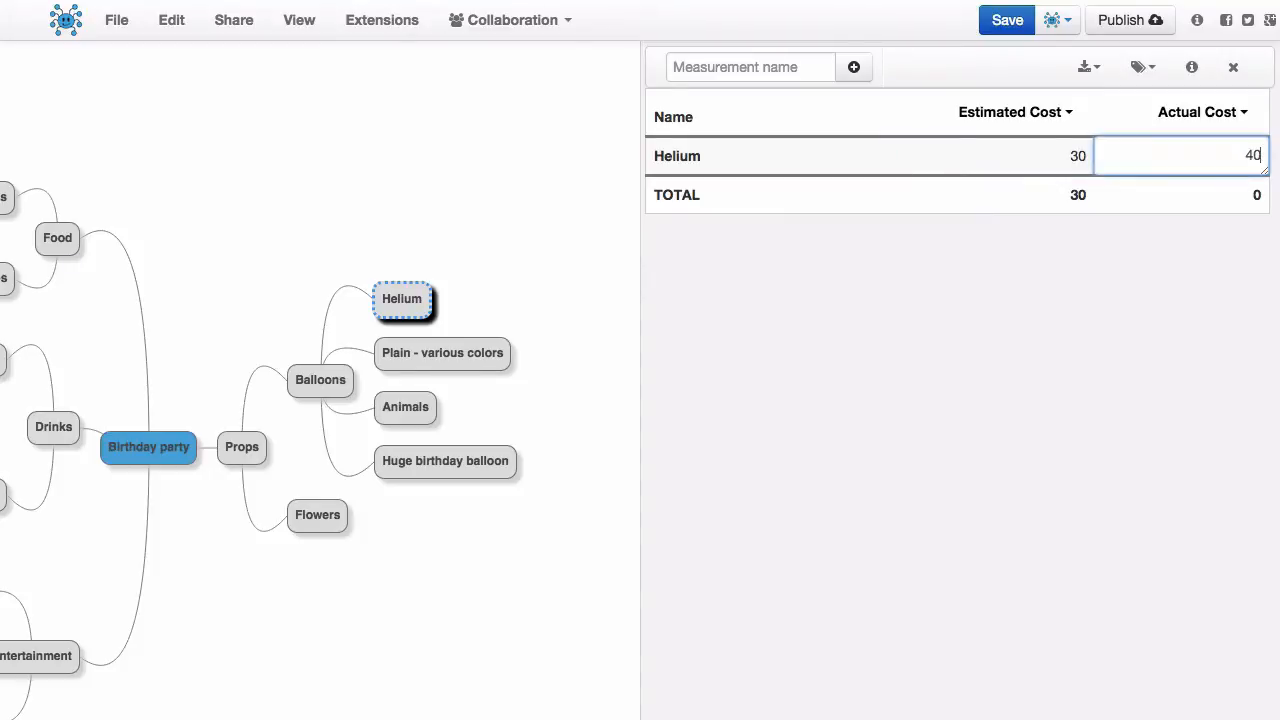
{"action": "key", "text": "Return"}
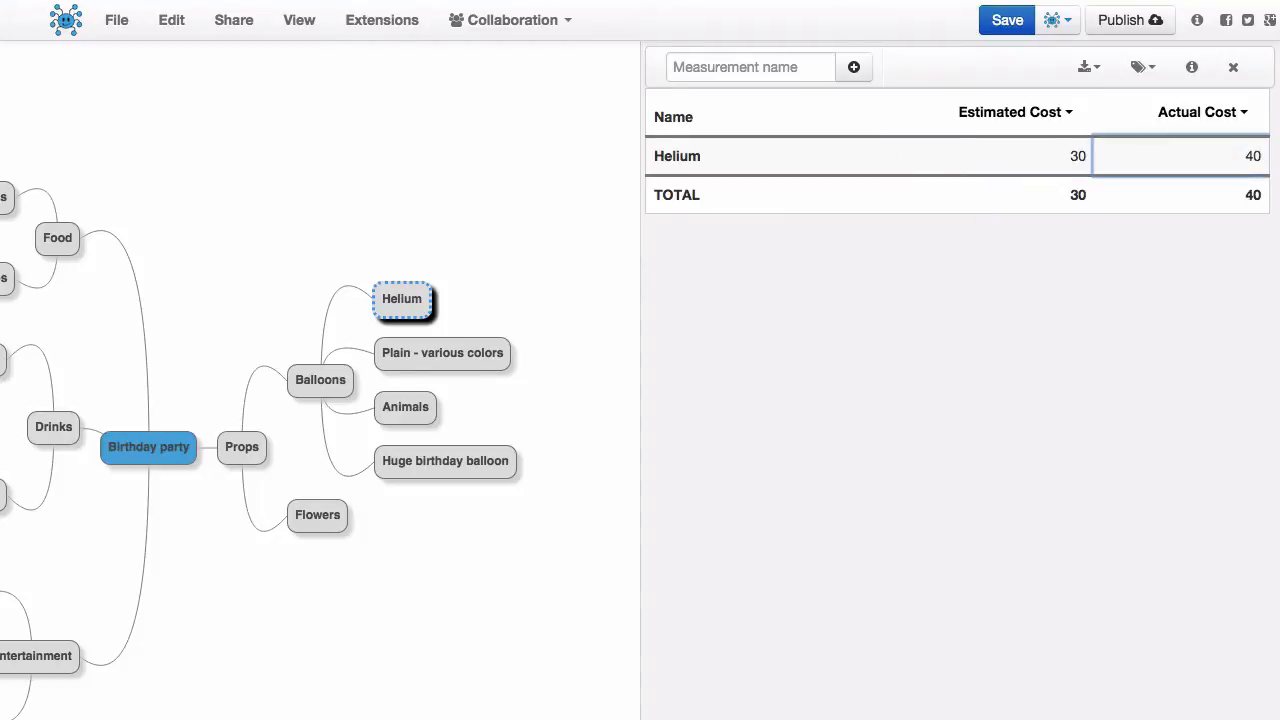
{"action": "left_click", "coordinate": [818, 336]}
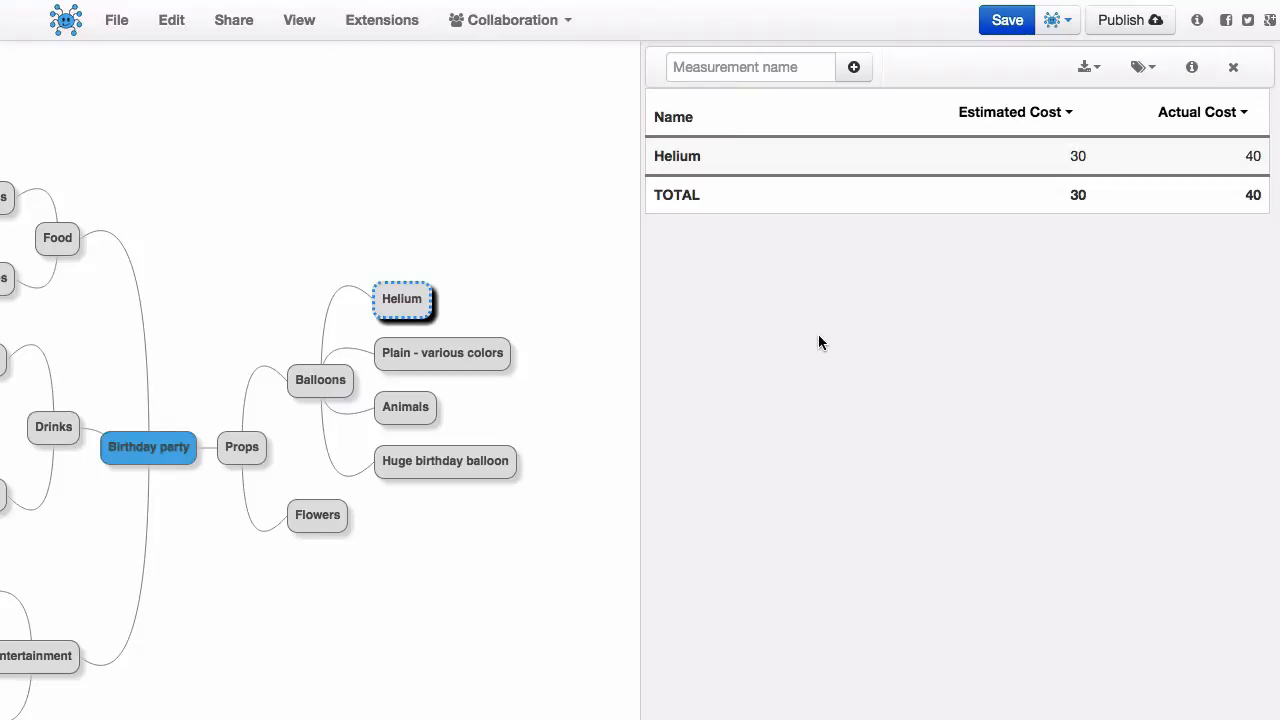
Extend the Helium selection with the Plain - various colors, Animals, Huge birthday balloon and Flowers nodes to list their measures together
{"action": "left_click", "coordinate": [414, 355], "text": "shift"}
{"action": "left_click", "coordinate": [400, 412], "text": "shift"}
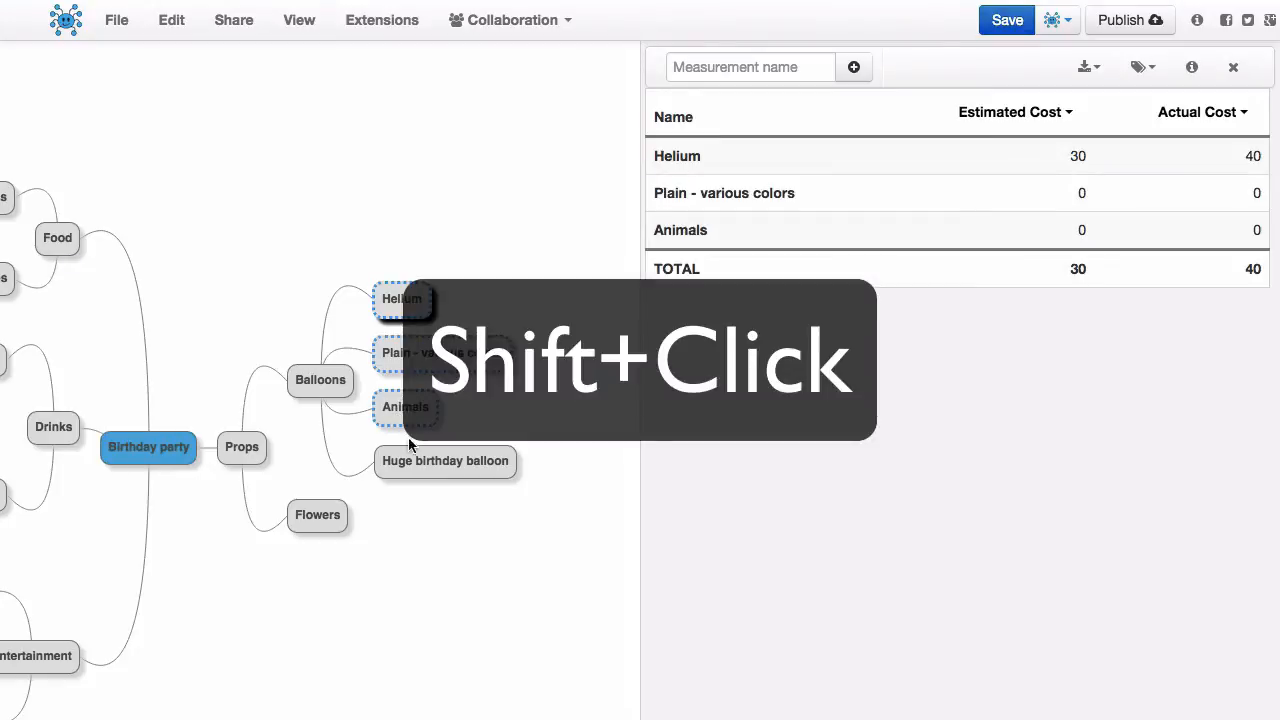
{"action": "left_click", "coordinate": [424, 477], "text": "shift"}
{"action": "left_click", "coordinate": [310, 526], "text": "shift"}
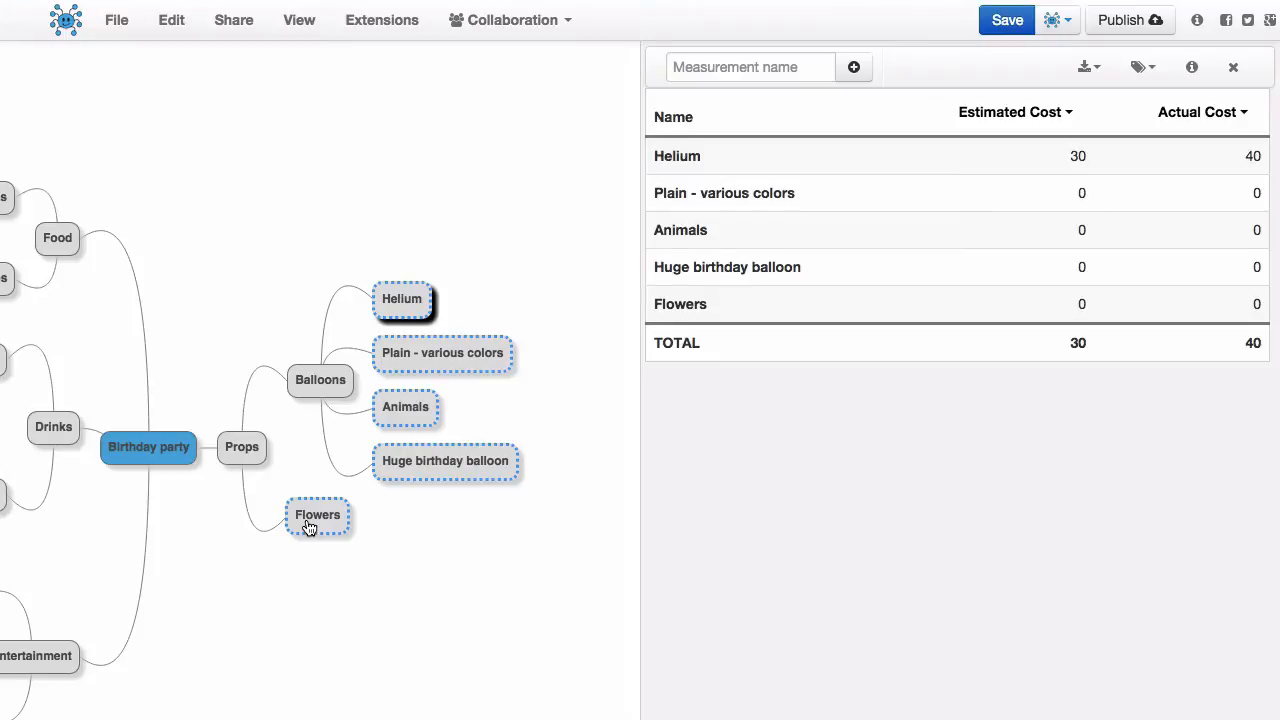
Select the Balloons node together with its child nodes, and narrow the selection to only the children
{"action": "left_click", "coordinate": [320, 382]}
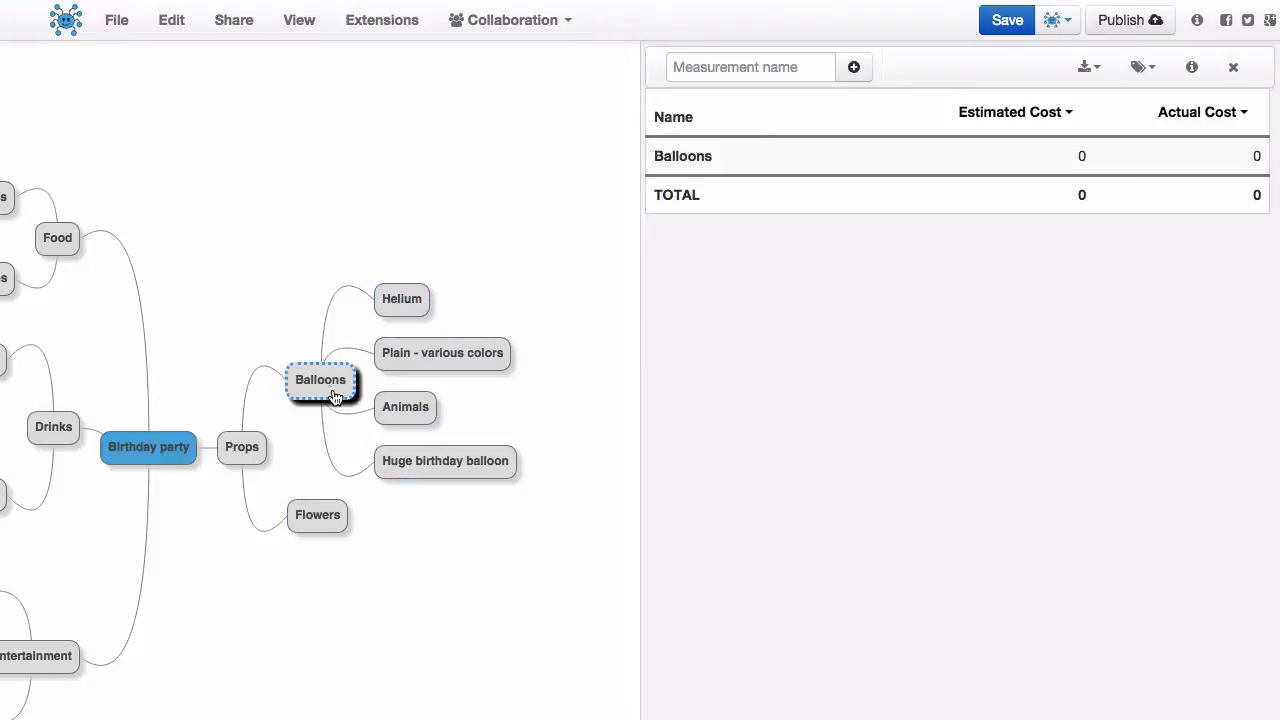
{"action": "key", "text": "braceleft"}
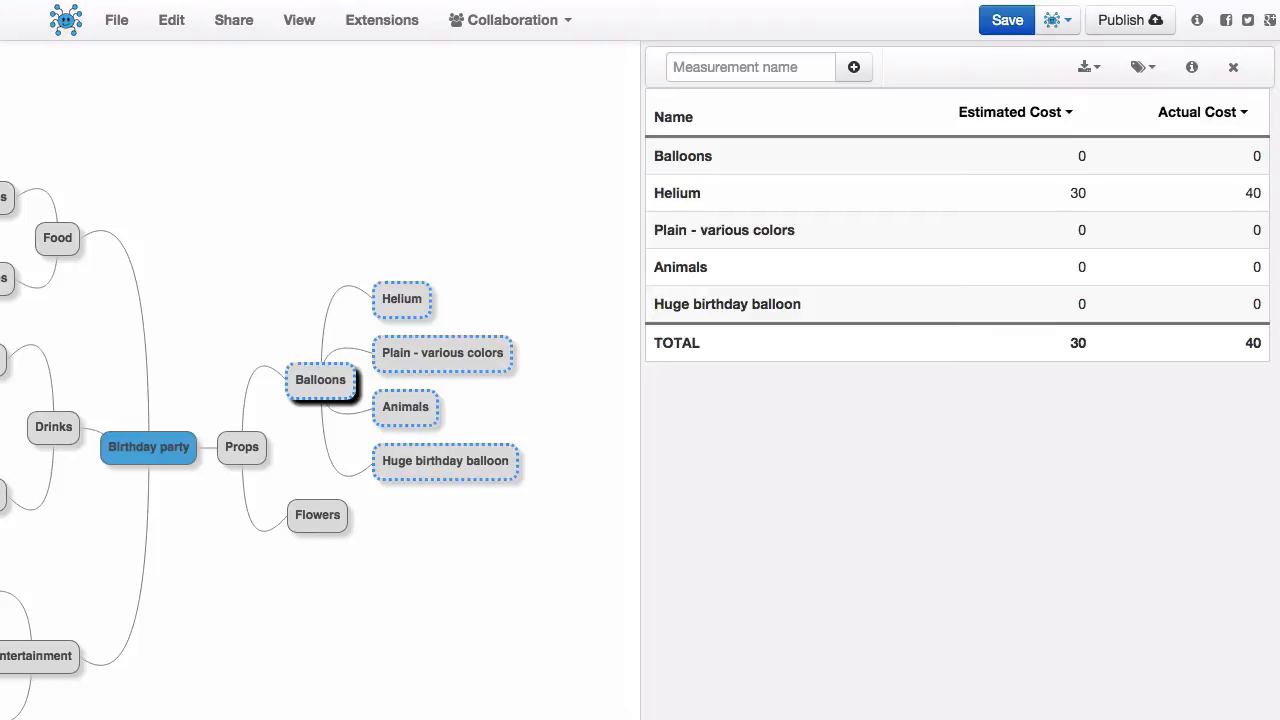
{"action": "key", "text": "bracketleft"}
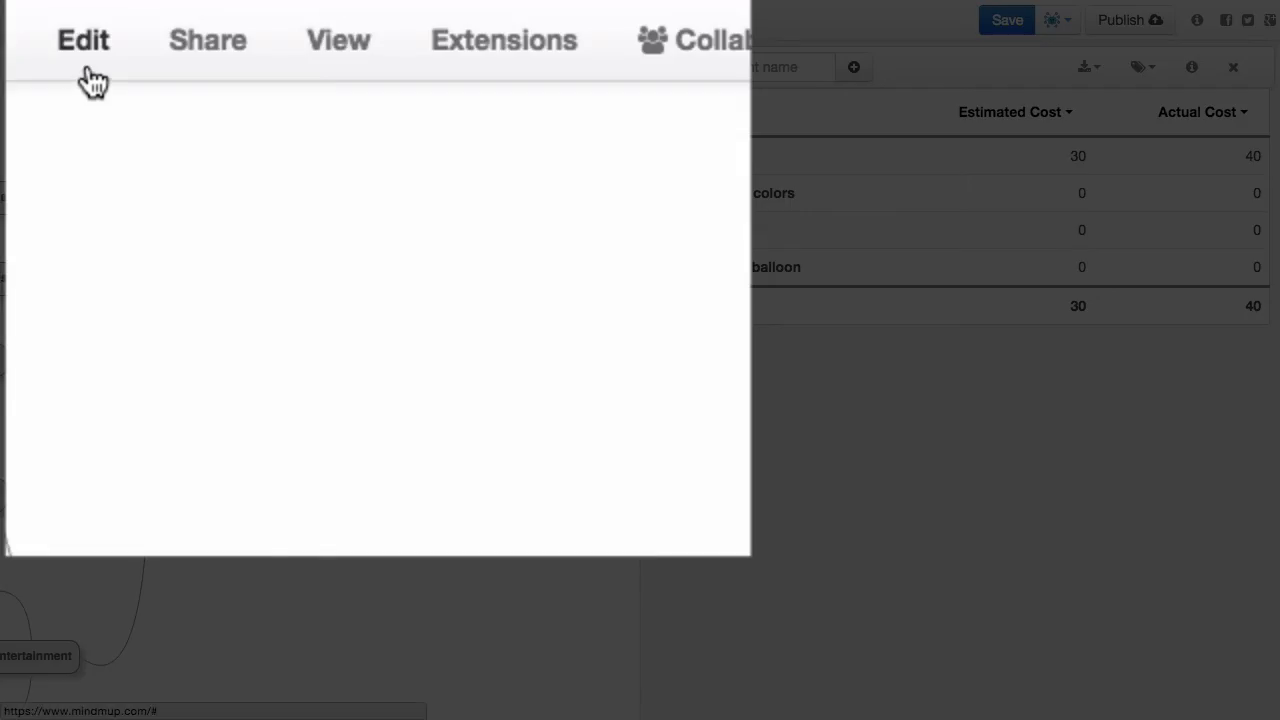
{"action": "left_click", "coordinate": [172, 25]}
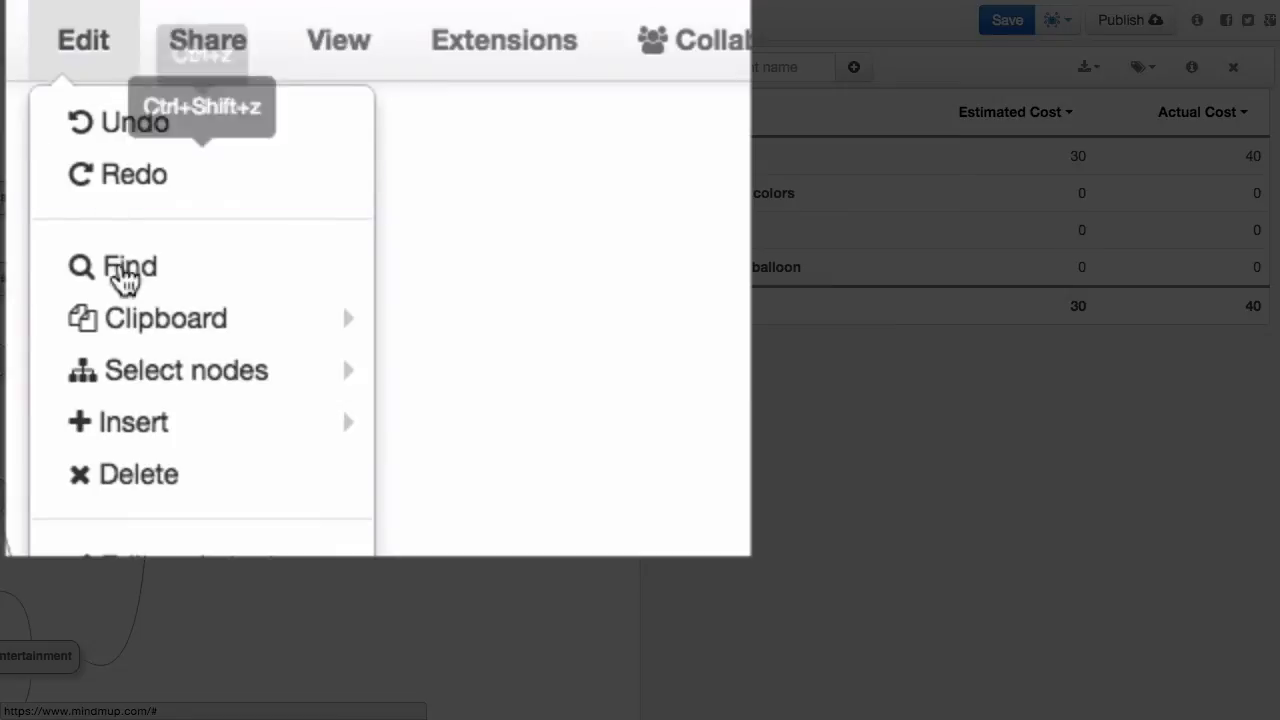
{"action": "mouse_move", "coordinate": [204, 185]}
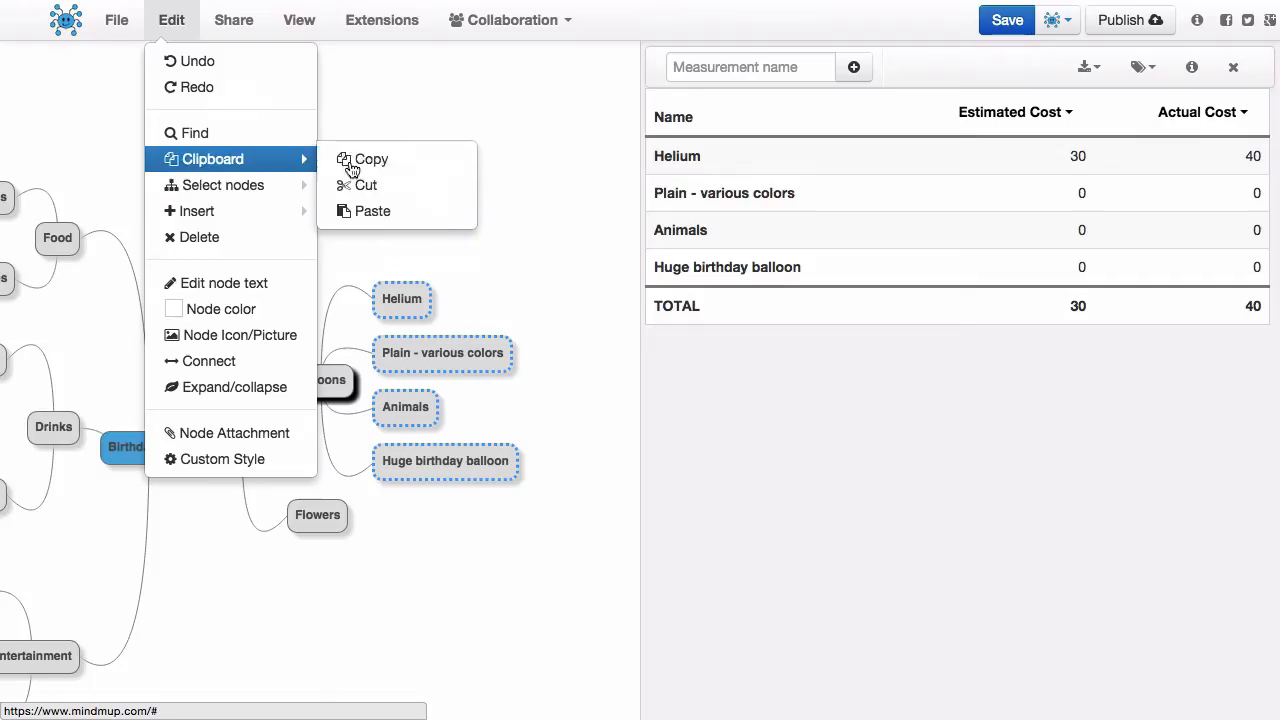
{"action": "left_click", "coordinate": [425, 103]}
Select all nodes on the same level as Balloons and set Bouncy Castle's Estimated Cost and Actual Cost to 150
{"action": "left_click", "coordinate": [319, 377]}
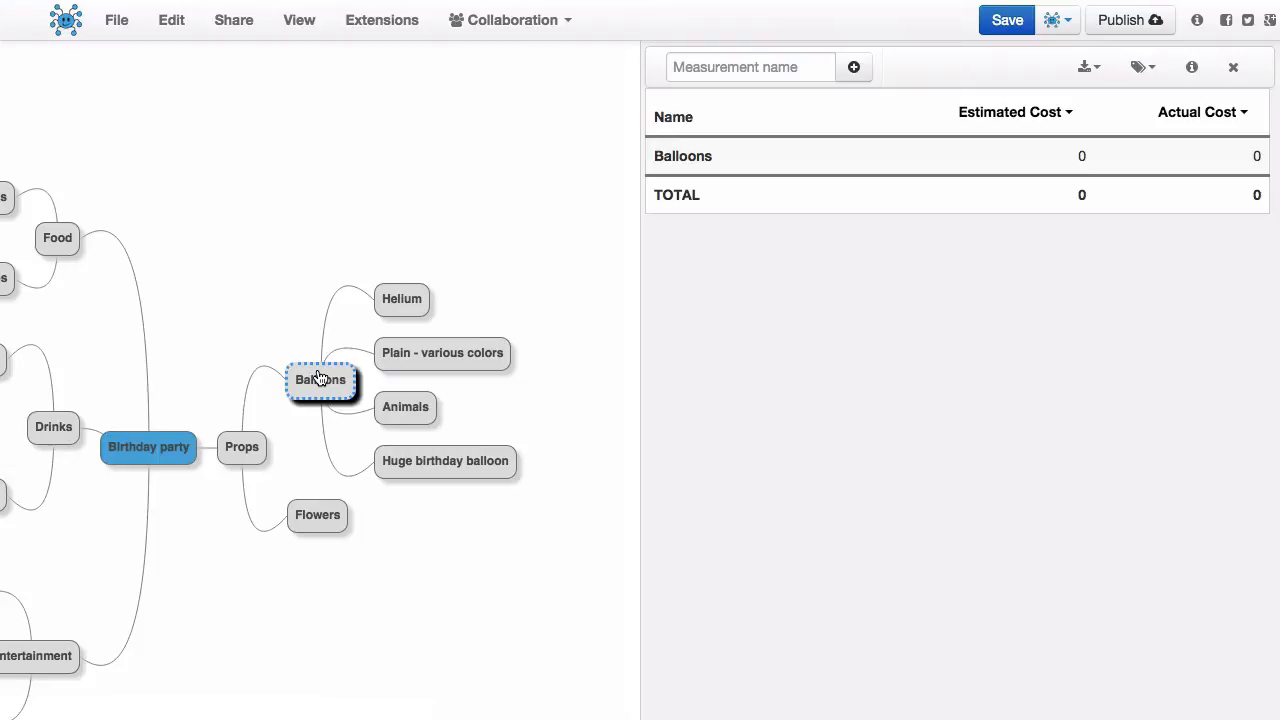
{"action": "key", "text": "2"}
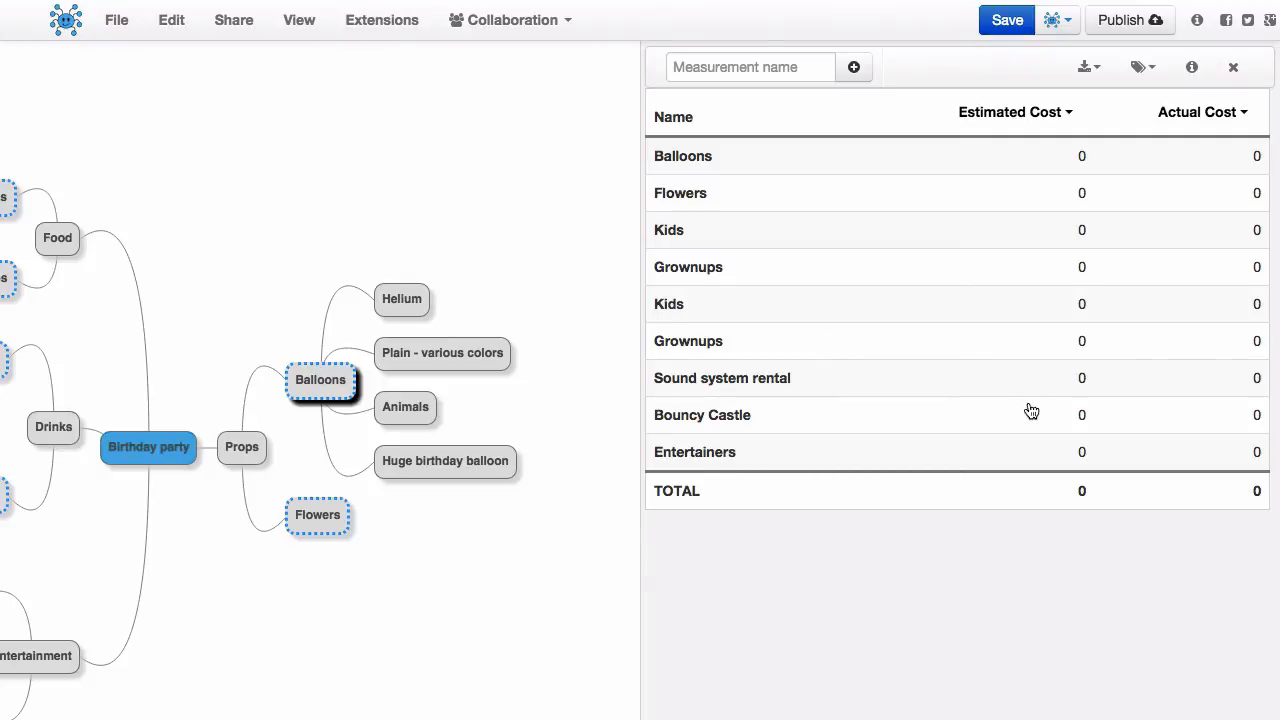
{"action": "left_click", "coordinate": [1083, 414]}
{"action": "type", "text": "150"}
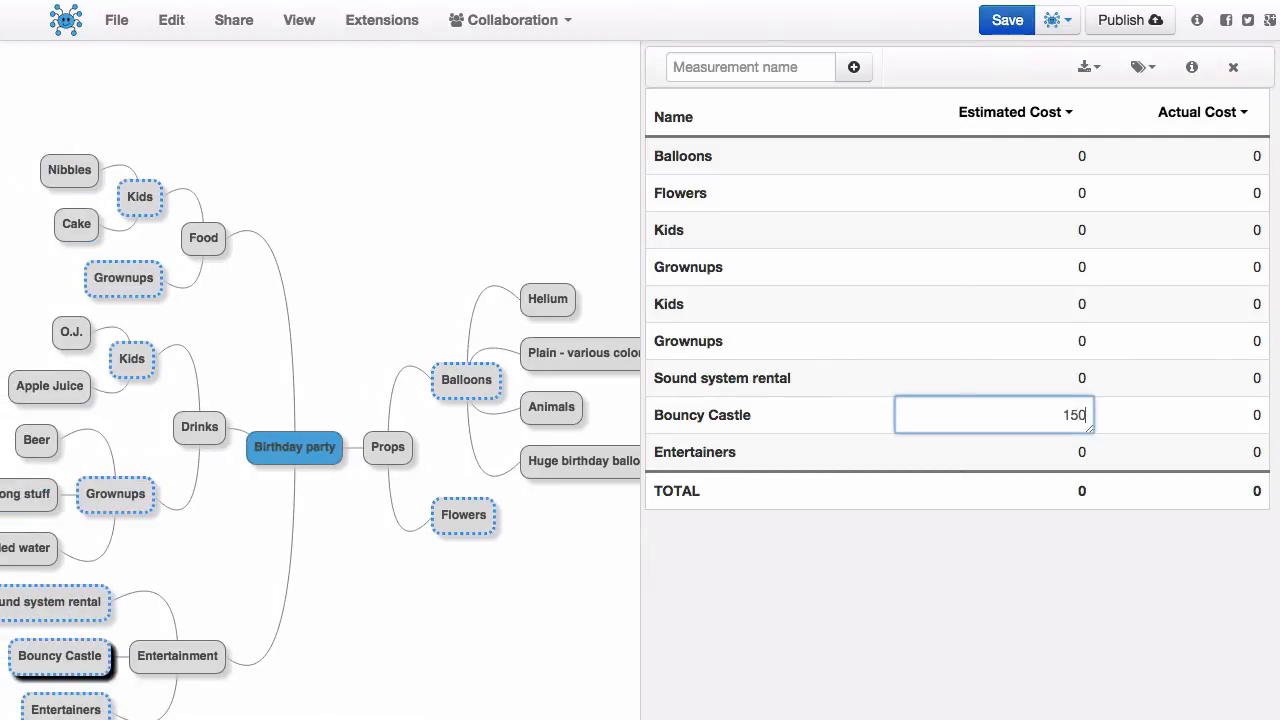
{"action": "key", "text": "Tab"}
{"action": "type", "text": "150"}
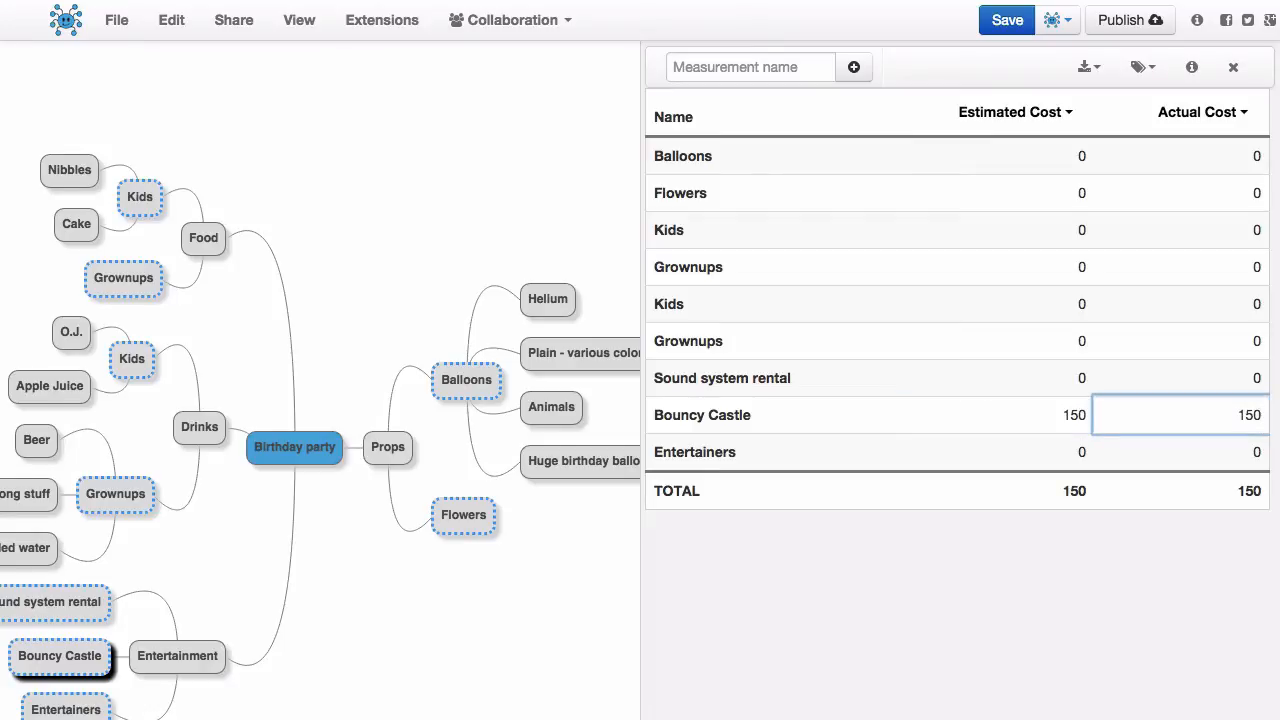
Set the Estimated Cost and Actual Cost of Entertainers to 200
{"action": "key", "text": "Tab"}
{"action": "type", "text": "200"}
{"action": "key", "text": "Tab"}
{"action": "type", "text": "200"}
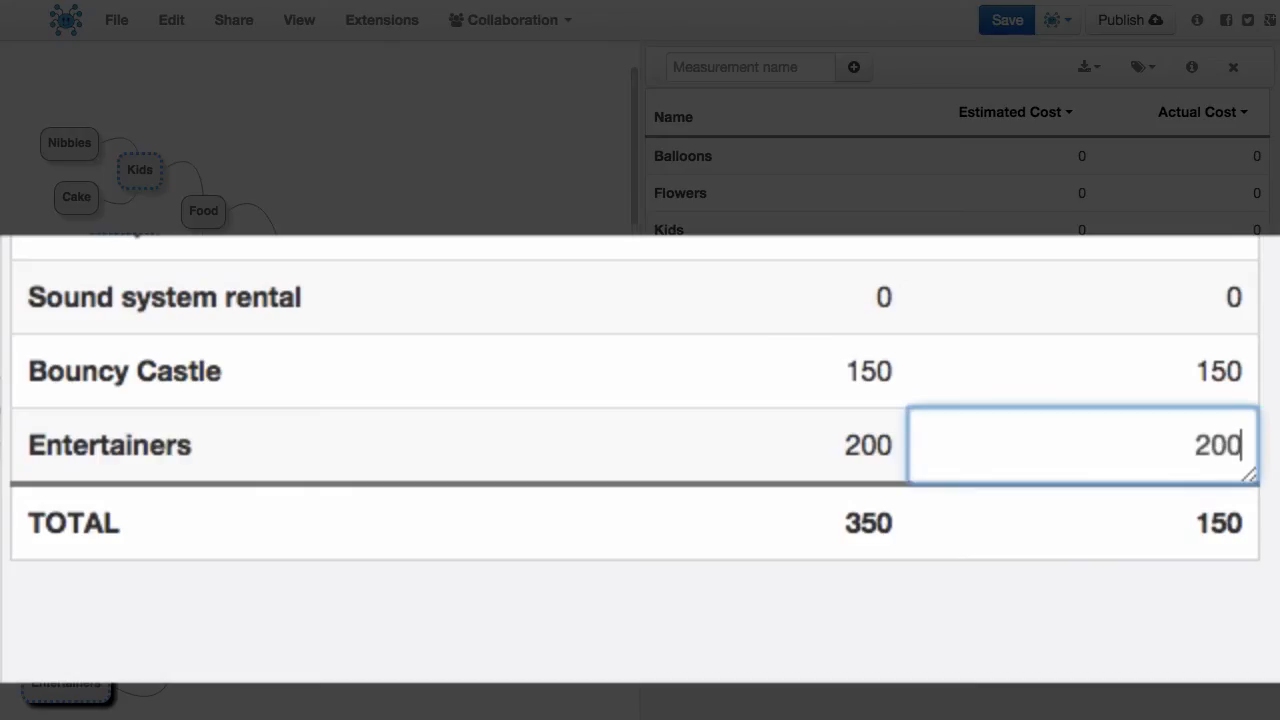
{"action": "key", "text": "Return"}
Set the Estimated Cost of Sound system rental to 300 and its Actual Cost to 350
{"action": "key", "text": "Up"}
{"action": "key", "text": "Up"}
{"action": "key", "text": "Left"}
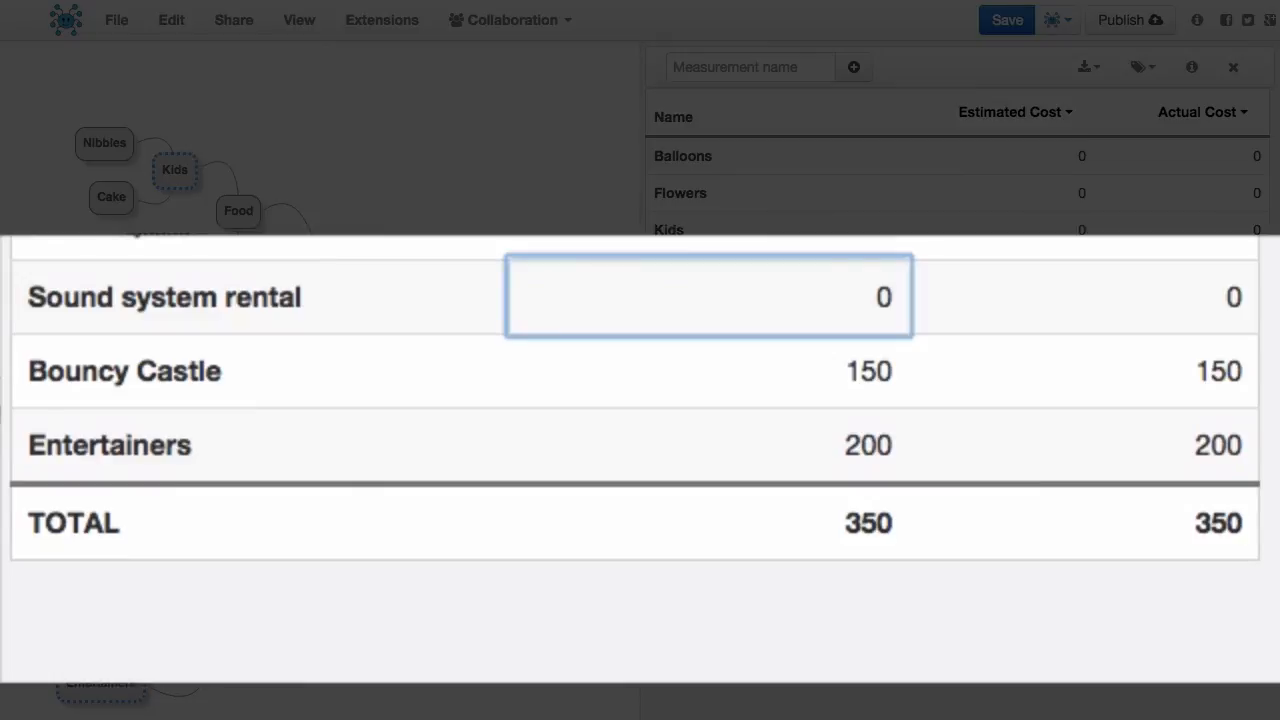
{"action": "type", "text": "300"}
{"action": "key", "text": "Return"}
{"action": "key", "text": "Right"}
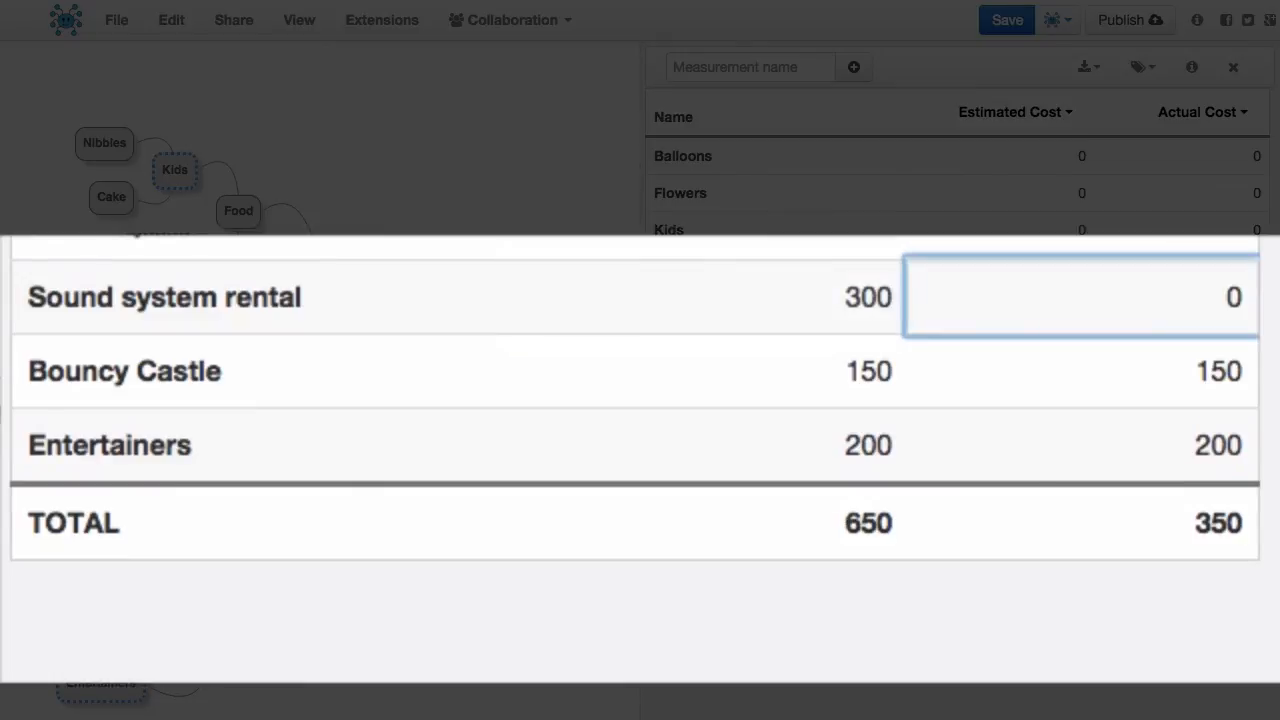
{"action": "type", "text": "350"}
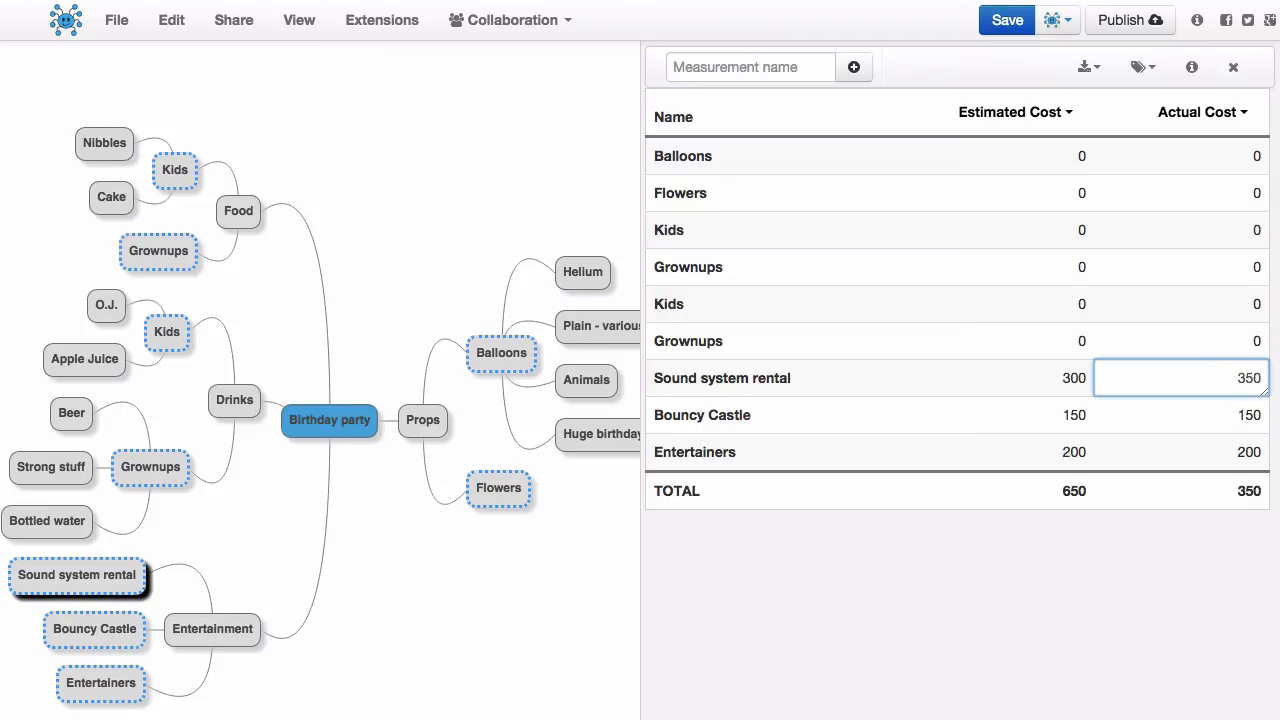
{"action": "key", "text": "Return"}
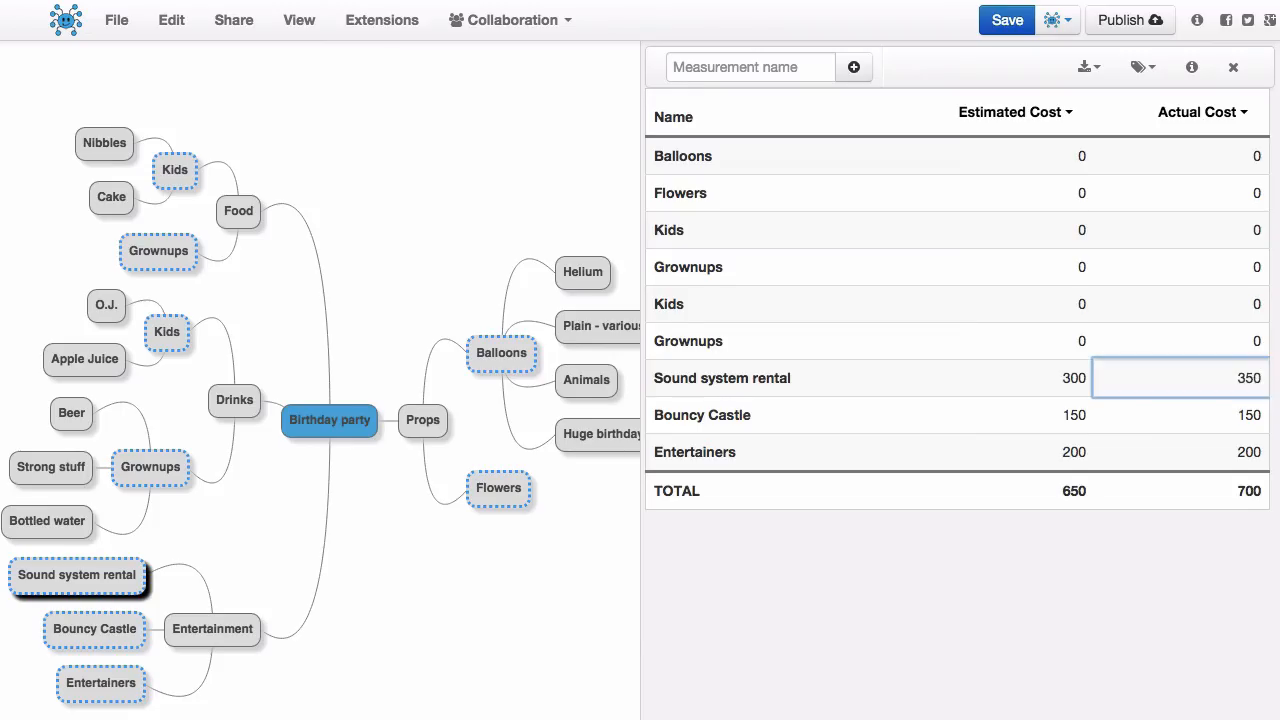
Set the Estimated Cost of Flowers to 20 and its Actual Cost to 35
{"action": "double_click", "coordinate": [1086, 195]}
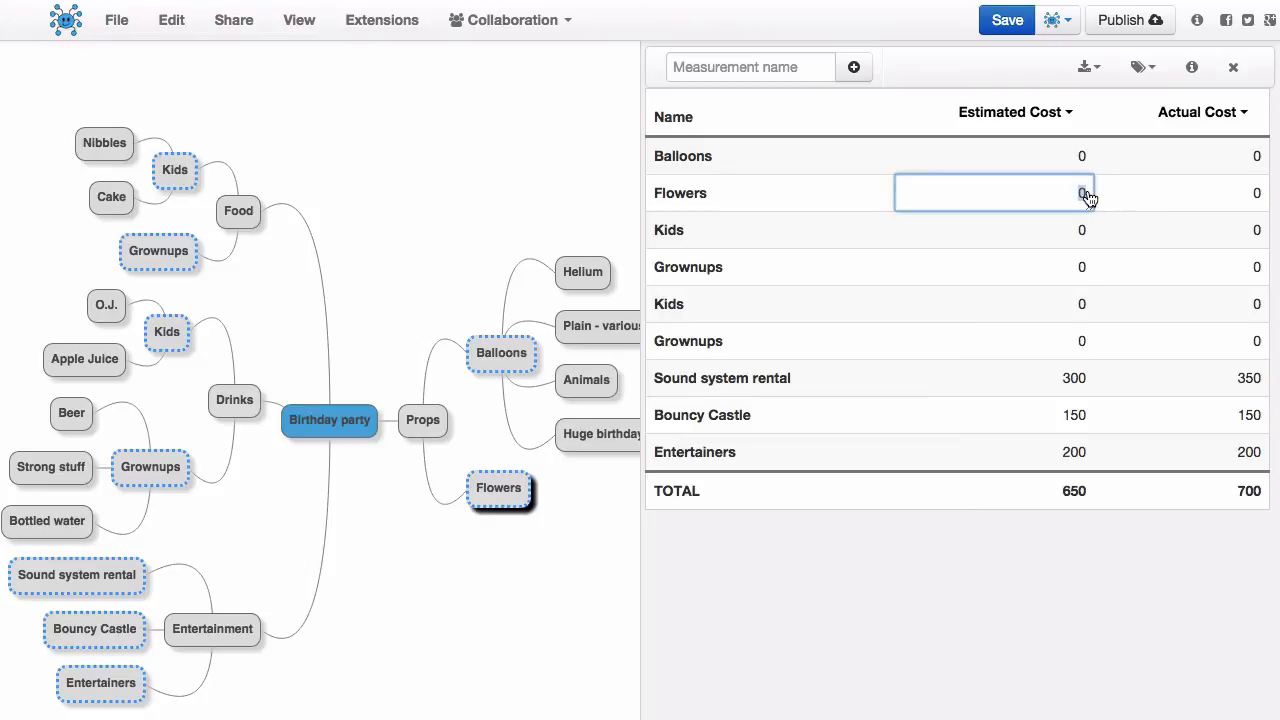
{"action": "type", "text": "20"}
{"action": "key", "text": "Tab"}
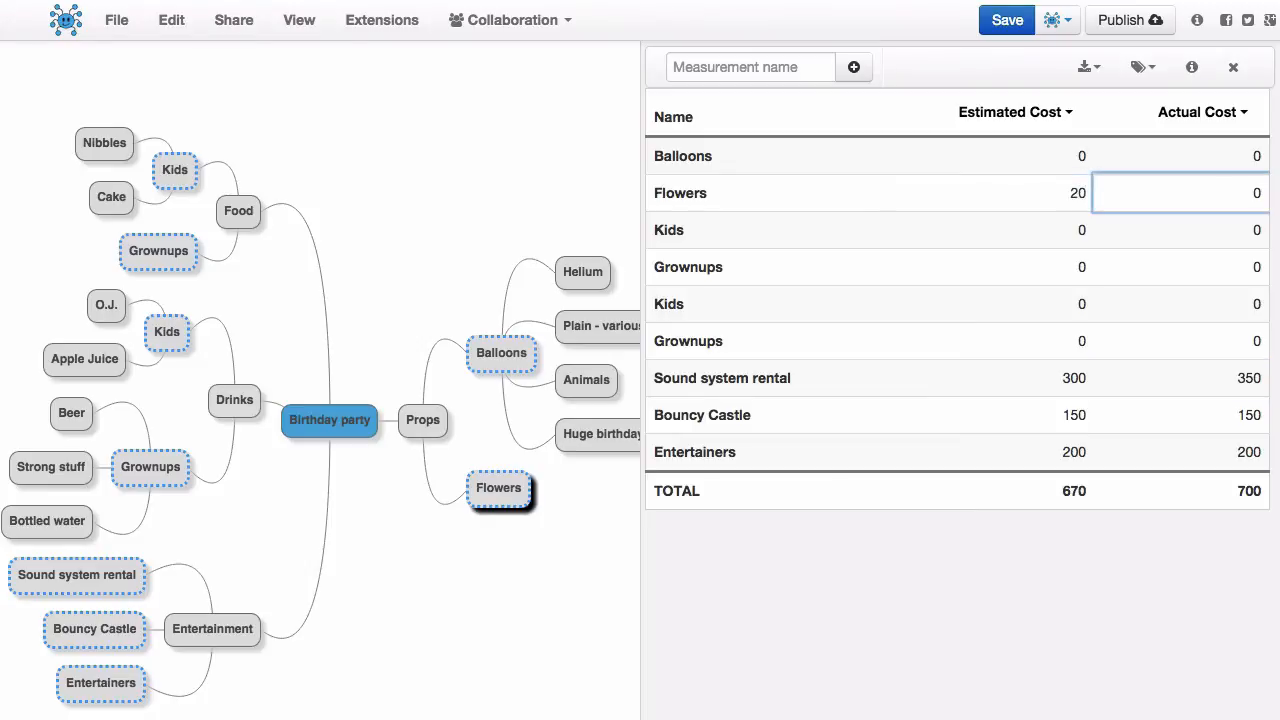
{"action": "type", "text": "35"}
{"action": "key", "text": "Return"}
{"action": "key", "text": "Return"}
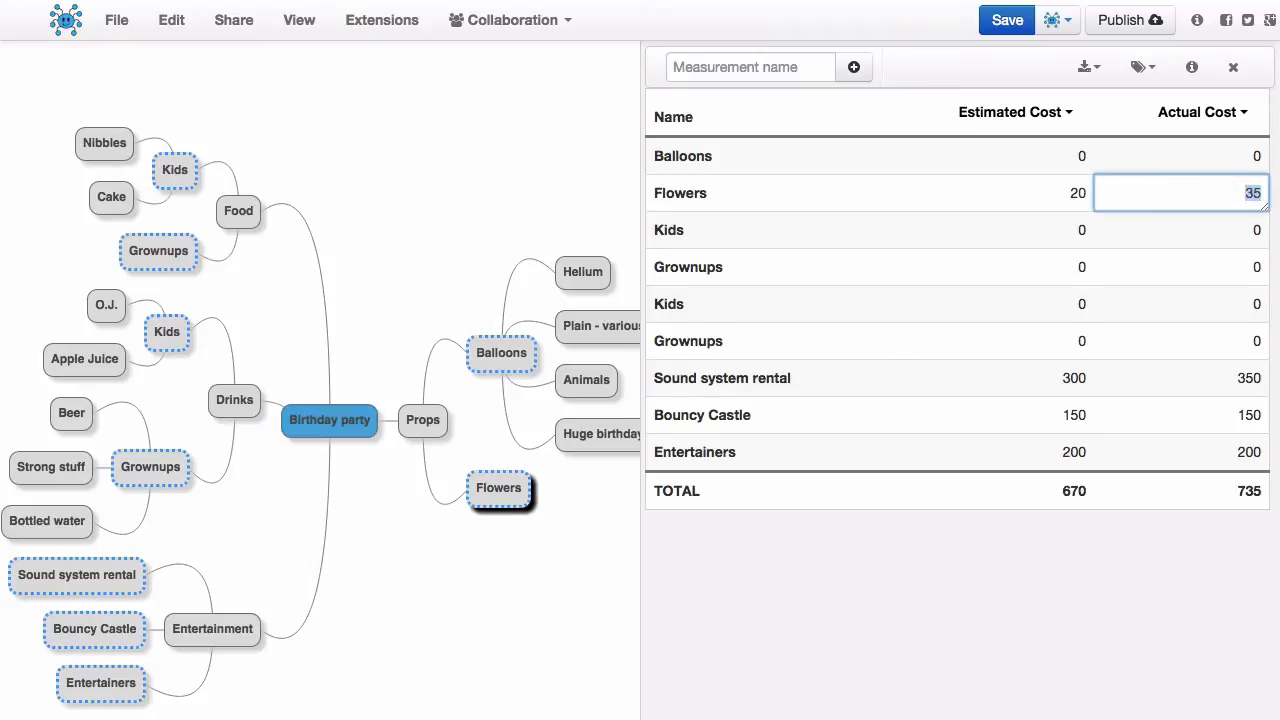
{"action": "key", "text": "Return"}
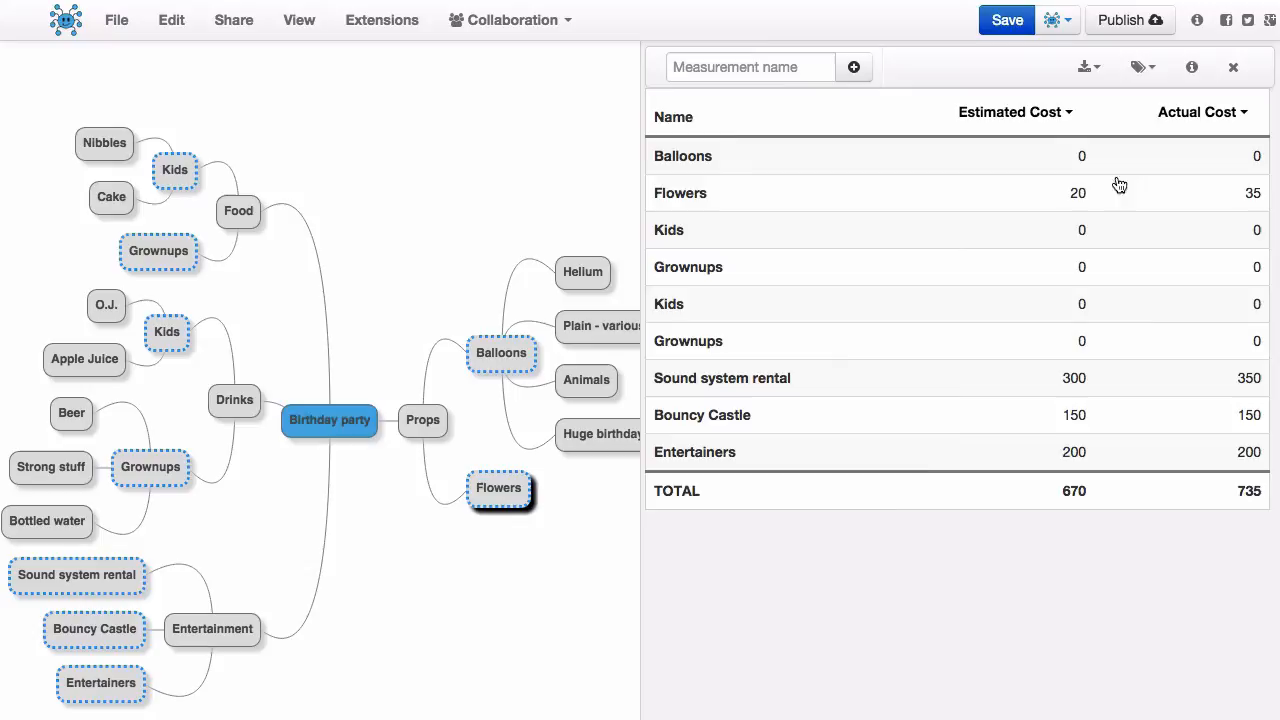
Show the Actual Cost values as labels on the map nodes, and hide the labels again
{"action": "left_click", "coordinate": [1141, 67]}
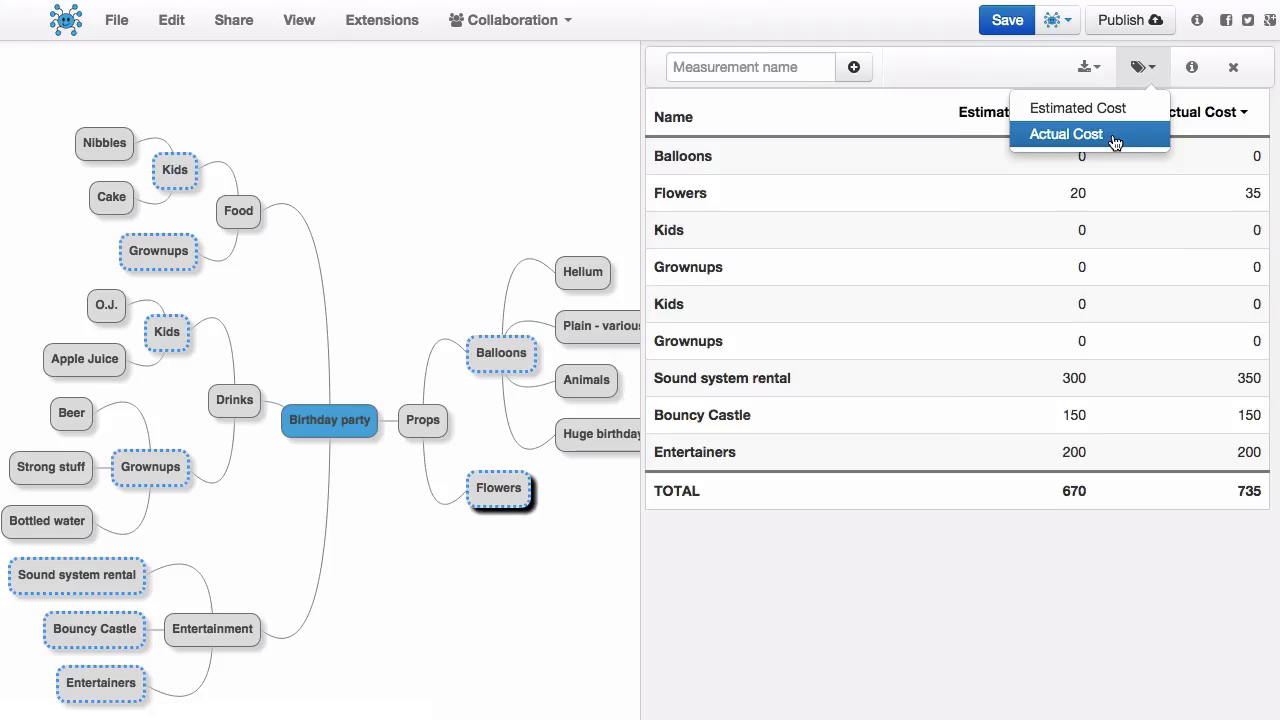
{"action": "left_click", "coordinate": [1092, 134]}
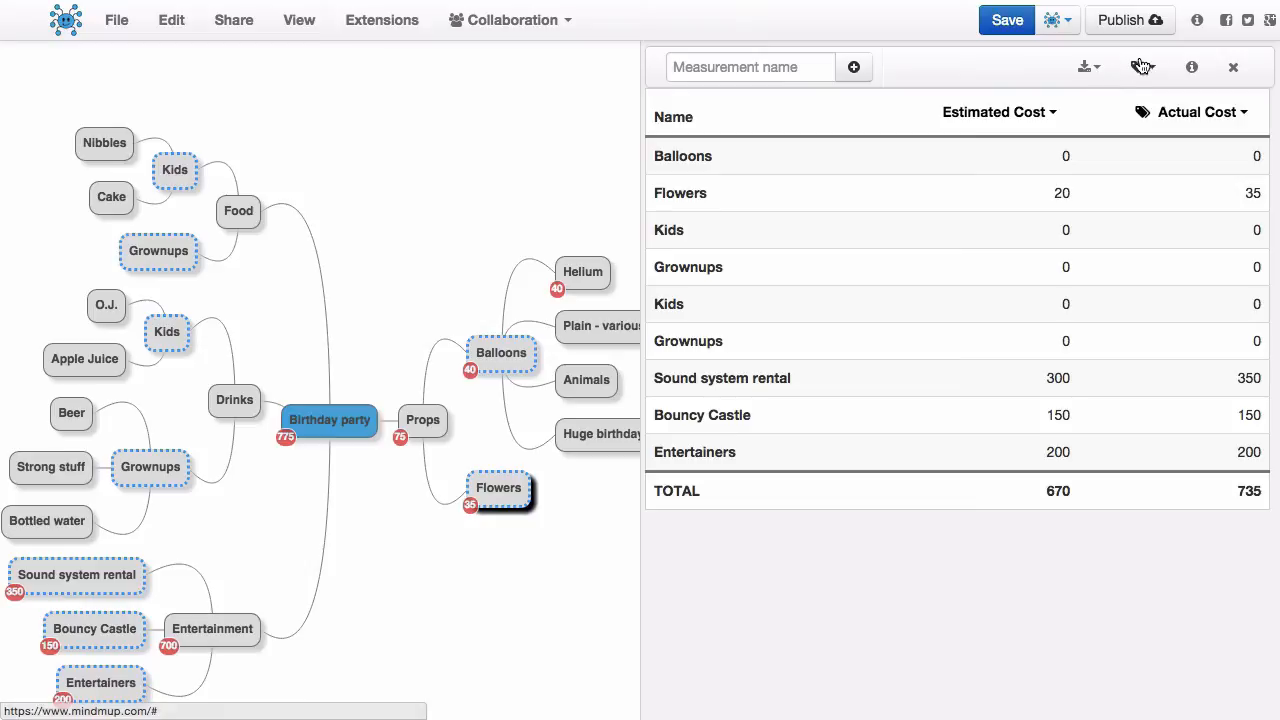
{"action": "left_click", "coordinate": [1142, 67]}
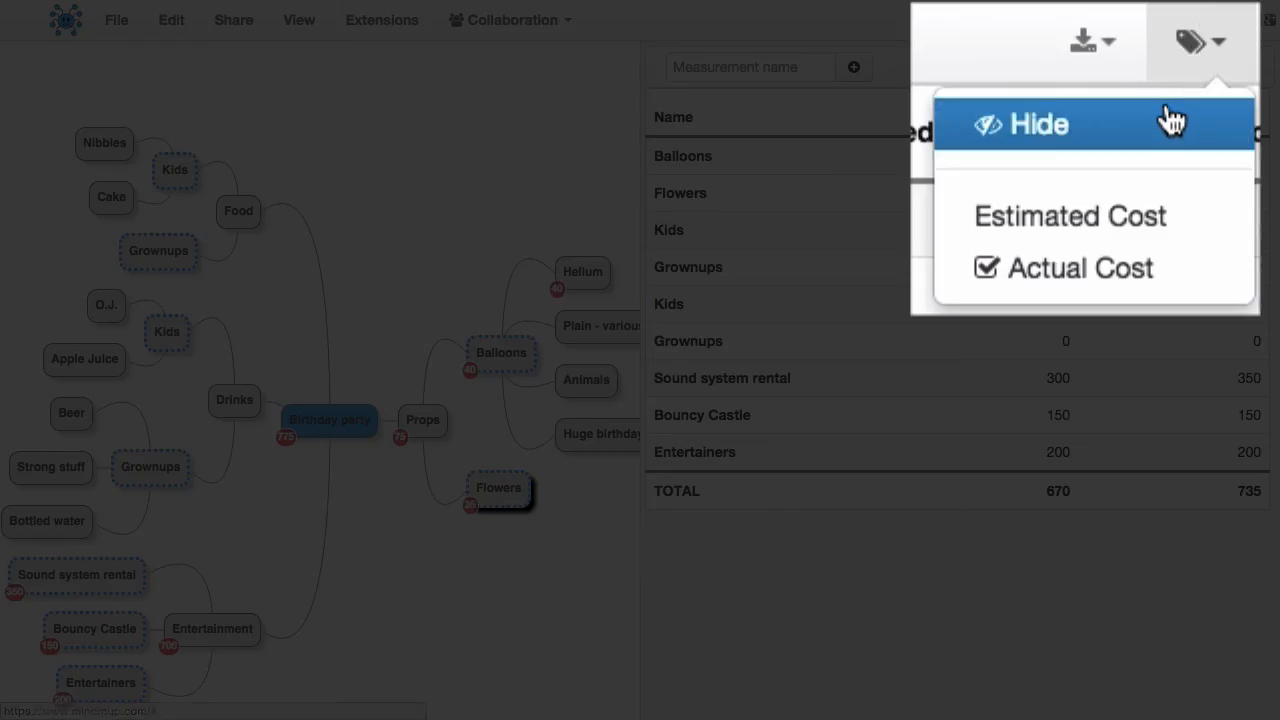
{"action": "left_click", "coordinate": [1131, 106]}
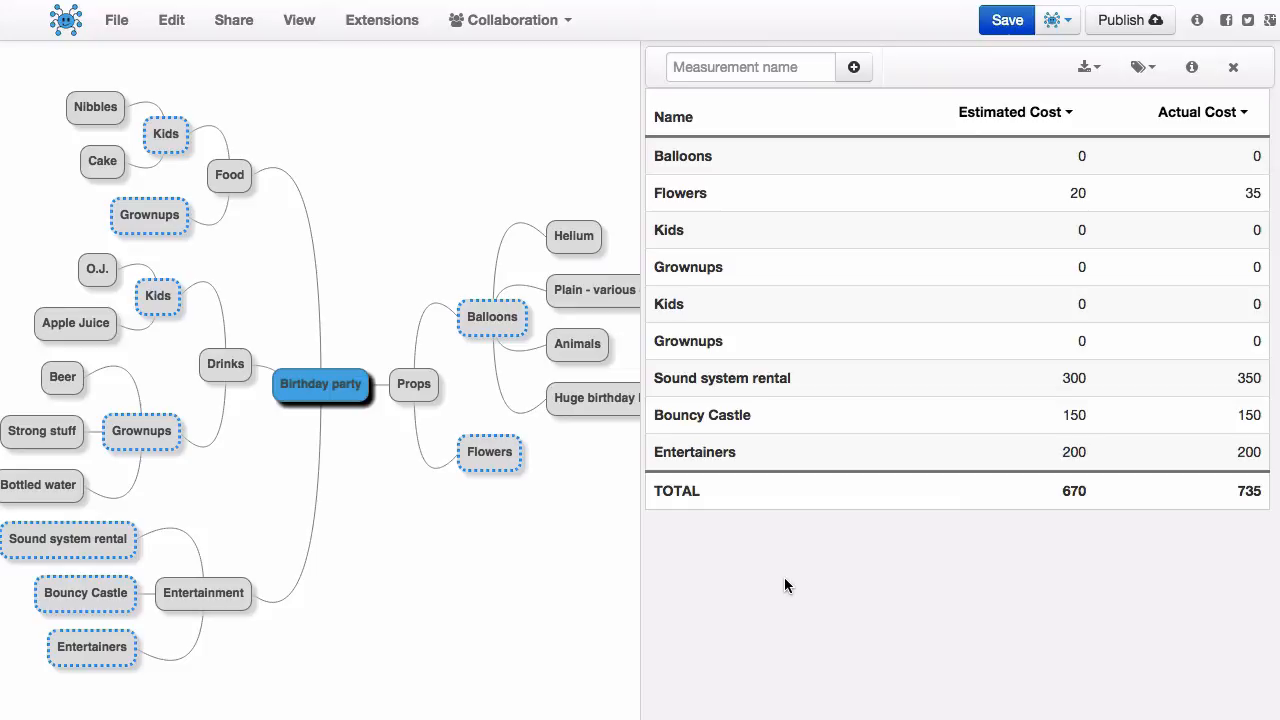
Export the measurements of only the selected nodes to a file
{"action": "left_click", "coordinate": [1088, 70]}
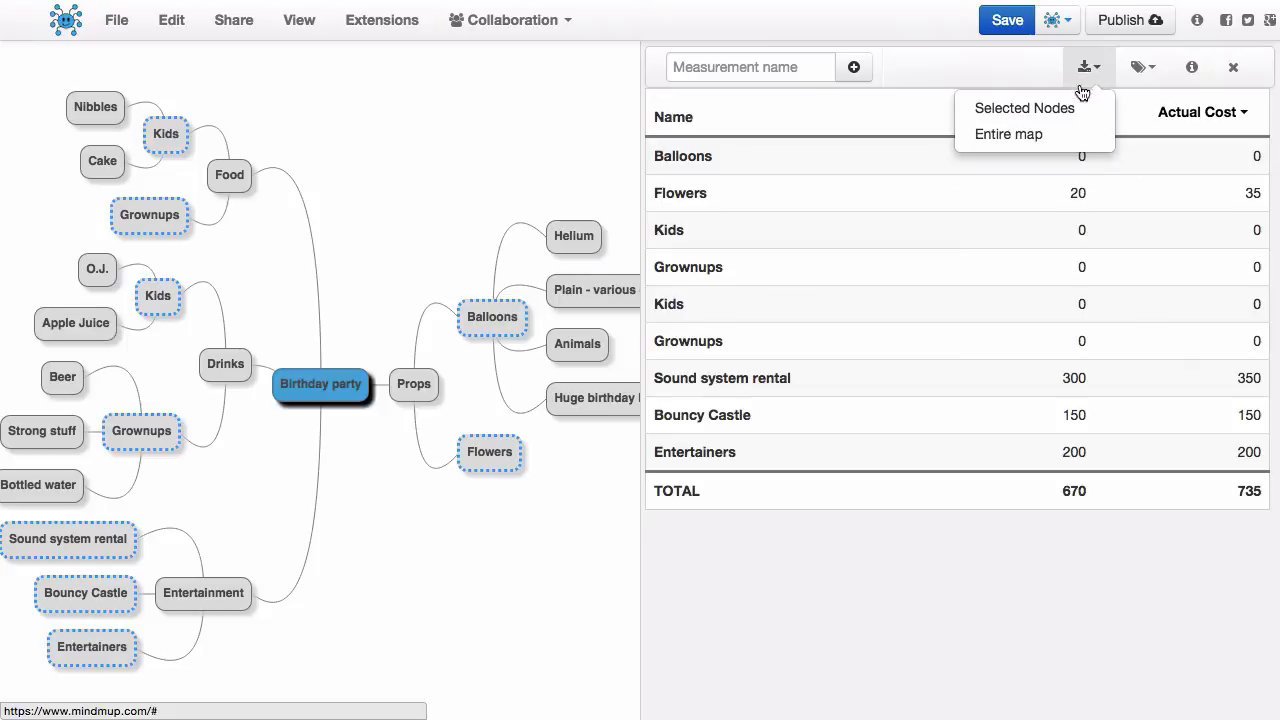
{"action": "left_click", "coordinate": [1022, 106]}
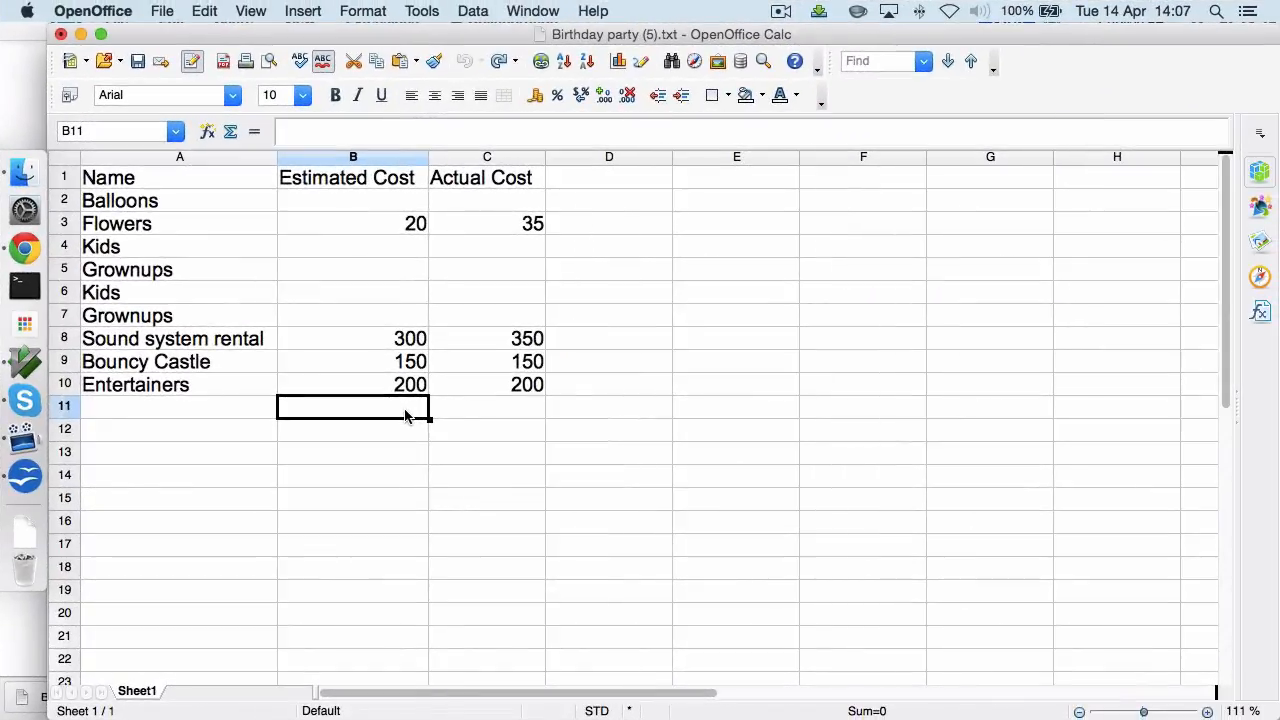
In the exported Birthday party file in OpenOffice Calc, total the Estimated Cost cells B2 to B10 with a SUM formula in B11
{"action": "type", "text": "=SUM("}
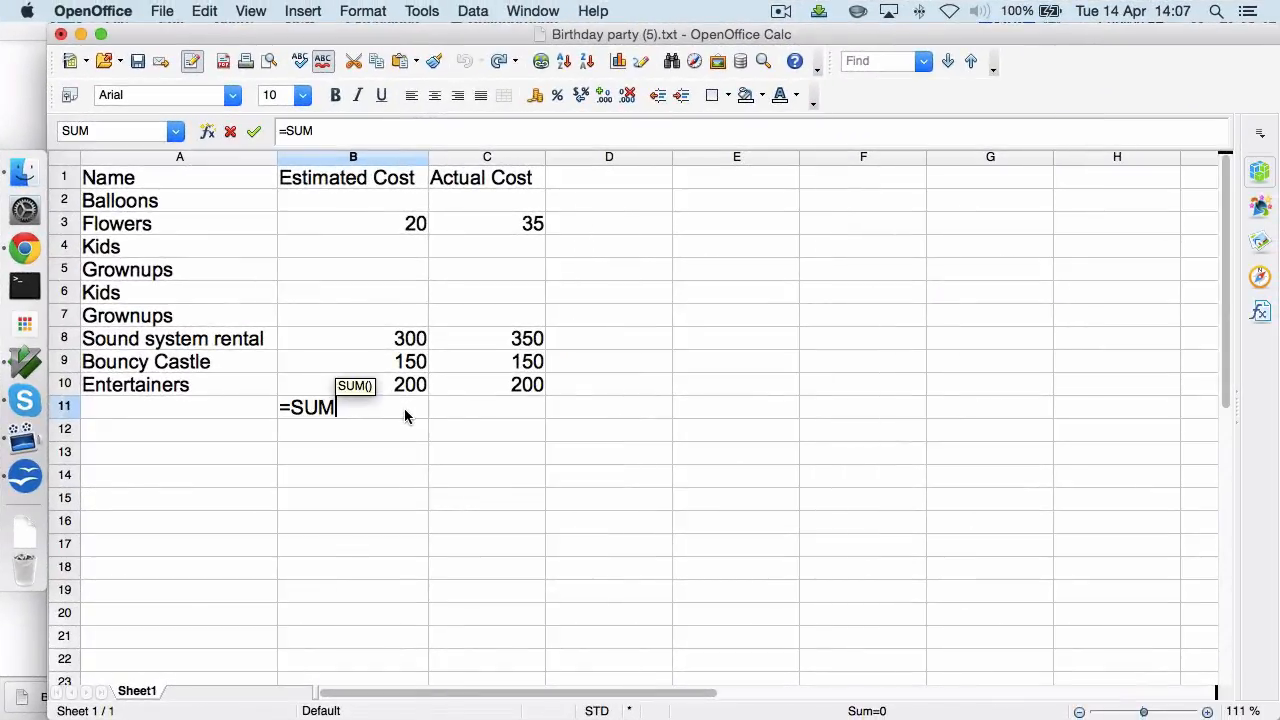
{"action": "left_click", "coordinate": [393, 203]}
{"action": "left_click_drag", "start_coordinate": [393, 205], "coordinate": [391, 383]}
{"action": "type", "text": ")"}
{"action": "key", "text": "Return"}
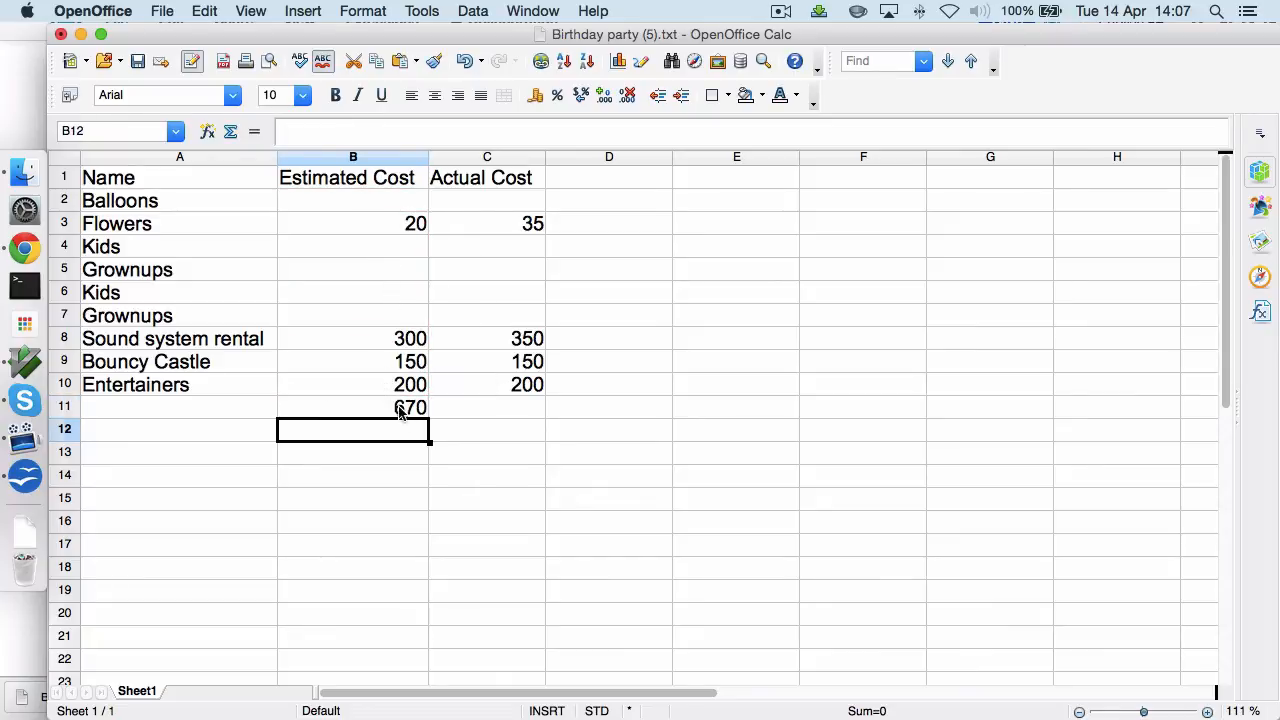
{"action": "left_click", "coordinate": [410, 412]}
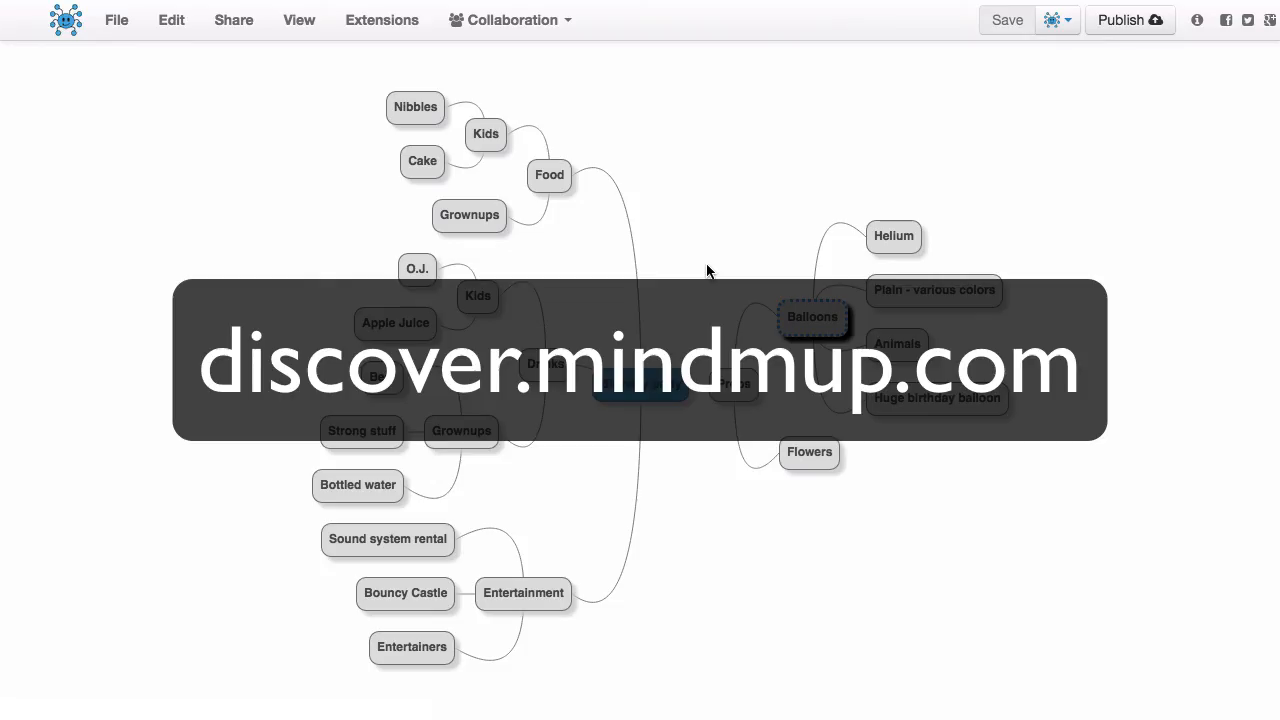